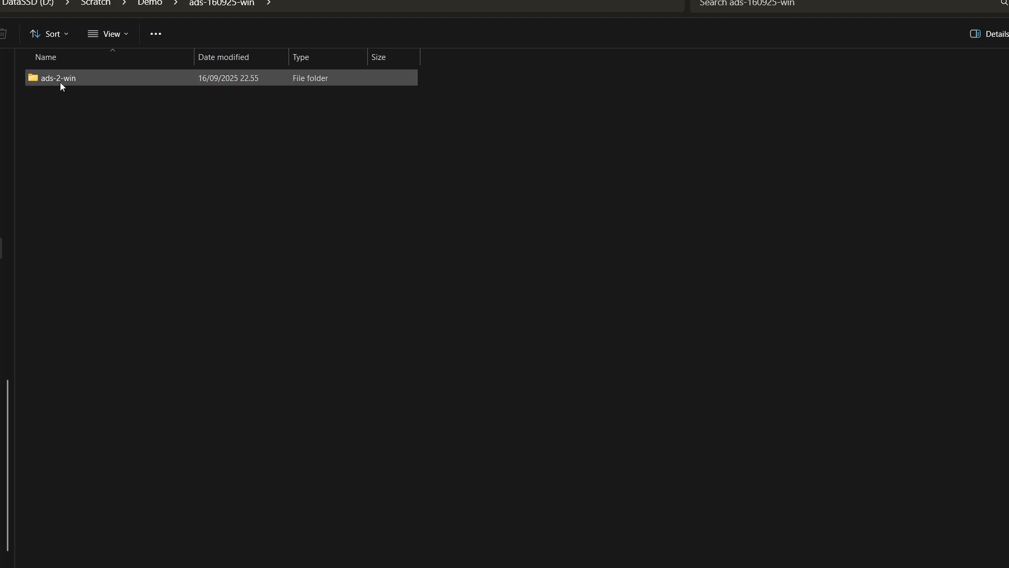
Step: Open the ads-2-win folder and launch ProtoViewer.exe
{"action": "double_click", "coordinate": [55, 80]}
{"action": "scroll", "coordinate": [73, 292], "scroll_direction": "down", "scroll_amount": 3}
{"action": "scroll", "coordinate": [71, 293], "scroll_direction": "down", "scroll_amount": 15}
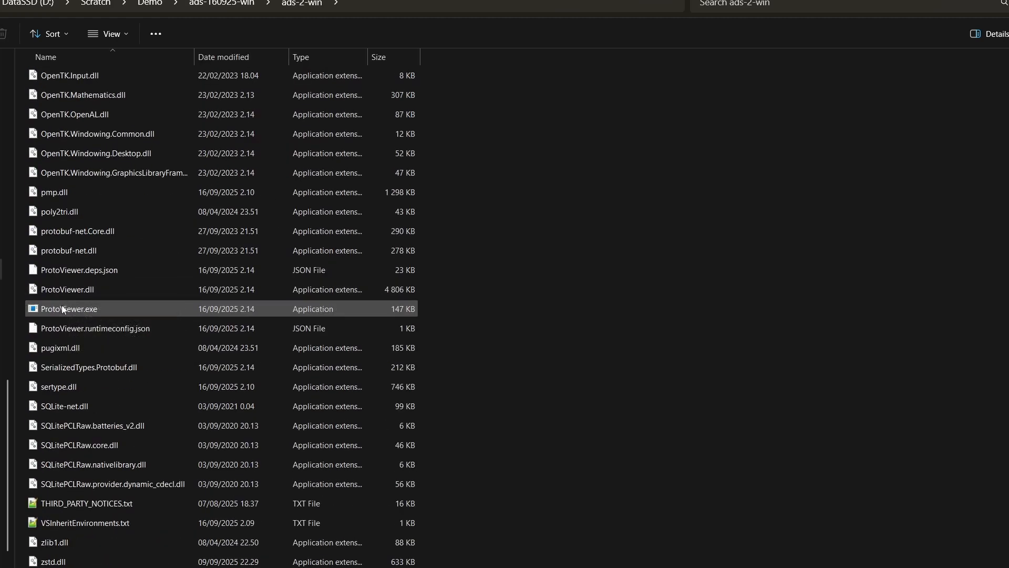
{"action": "left_click", "coordinate": [69, 308]}
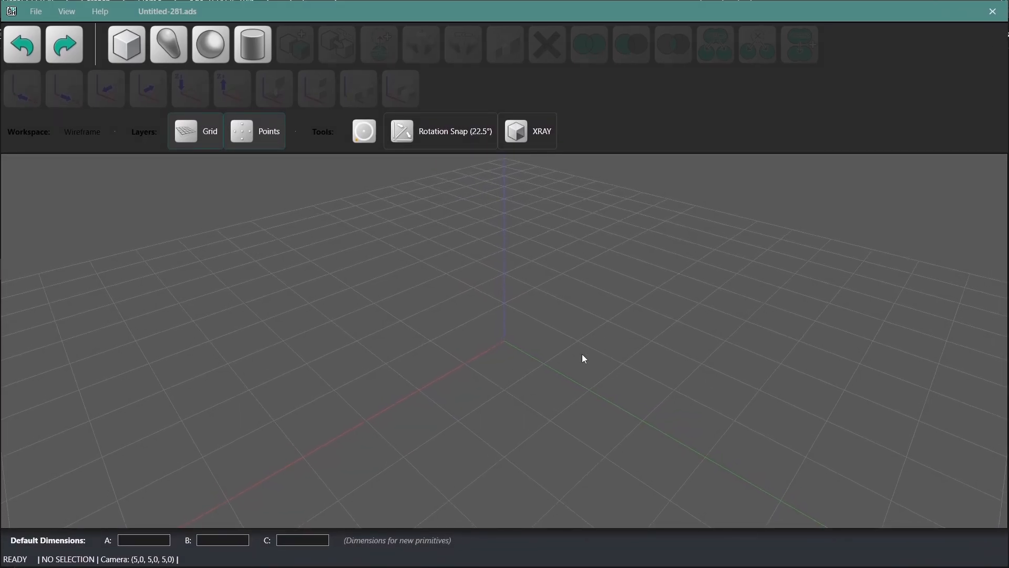
Step: Add a box primitive and move it to about X 2.9, Y -2.3 on the grid
{"action": "middle_click_drag", "start_coordinate": [582, 354], "coordinate": [536, 344]}
{"action": "middle_click_drag", "start_coordinate": [528, 366], "coordinate": [603, 338]}
{"action": "middle_click_drag", "start_coordinate": [484, 290], "coordinate": [477, 331]}
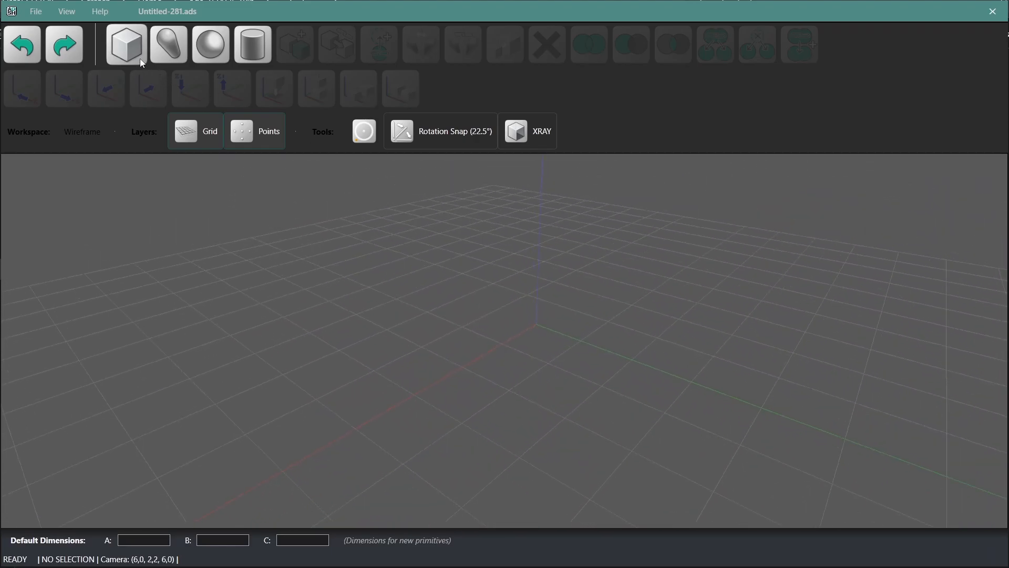
{"action": "left_click", "coordinate": [536, 323]}
{"action": "left_click_drag", "start_coordinate": [538, 328], "coordinate": [319, 348]}
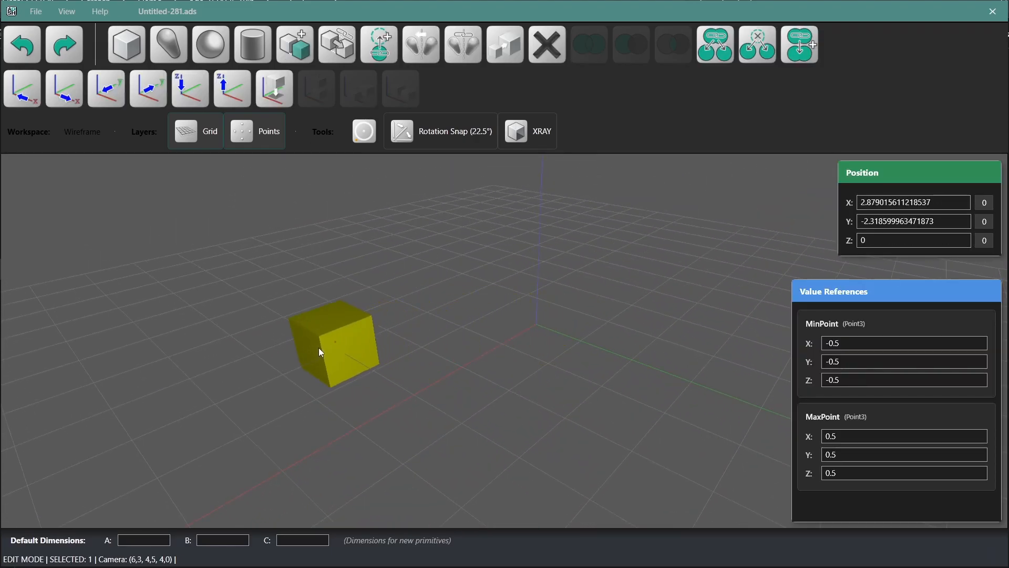
{"action": "left_click", "coordinate": [498, 372]}
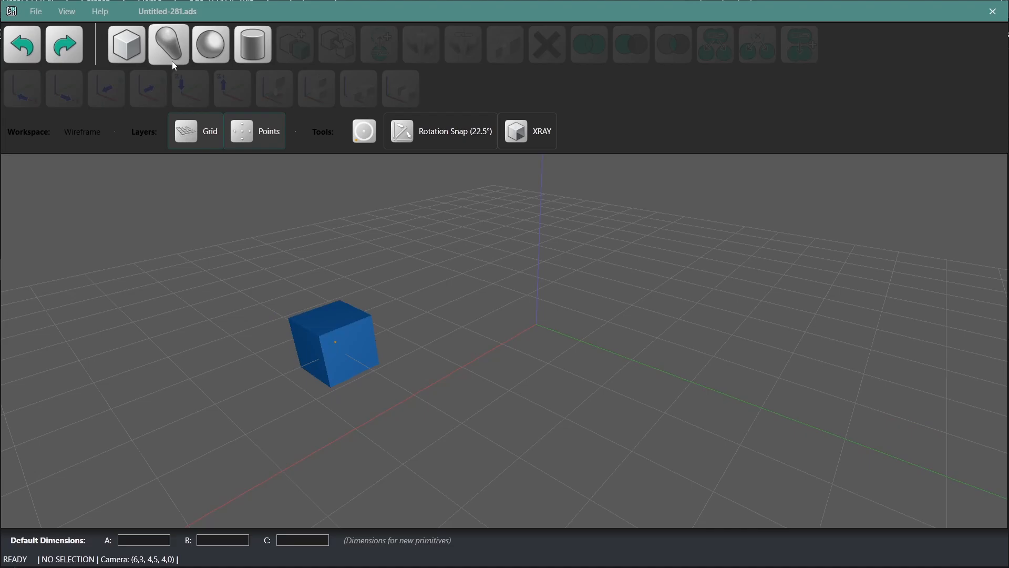
Step: Place a capsule at about X 0.8, Y -2.4, a sphere at X 4.5, Y -3.0 and a cylinder at X -1.6, Y -1.4
{"action": "left_click_drag", "start_coordinate": [551, 331], "coordinate": [424, 312]}
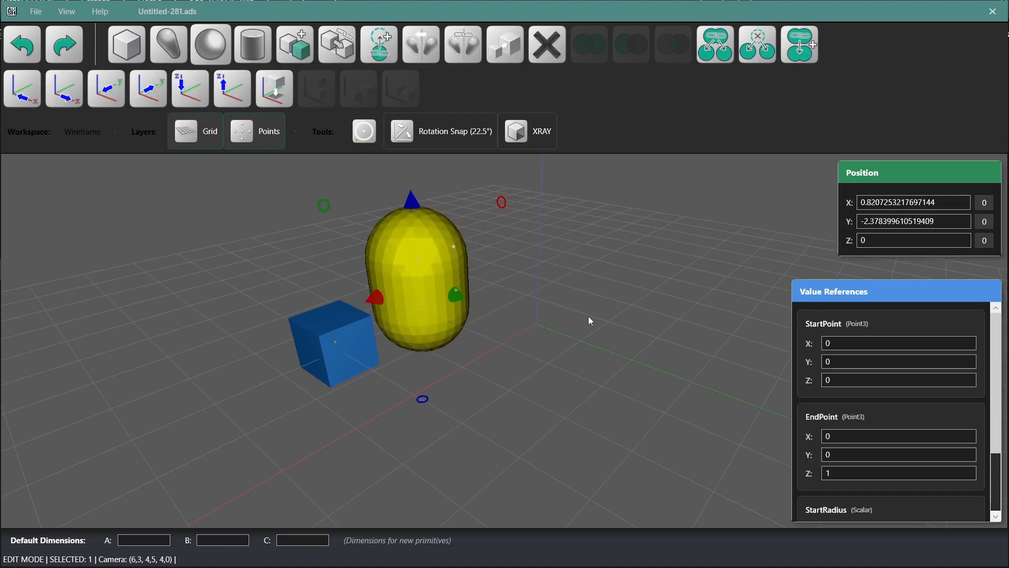
{"action": "left_click_drag", "start_coordinate": [568, 330], "coordinate": [216, 380]}
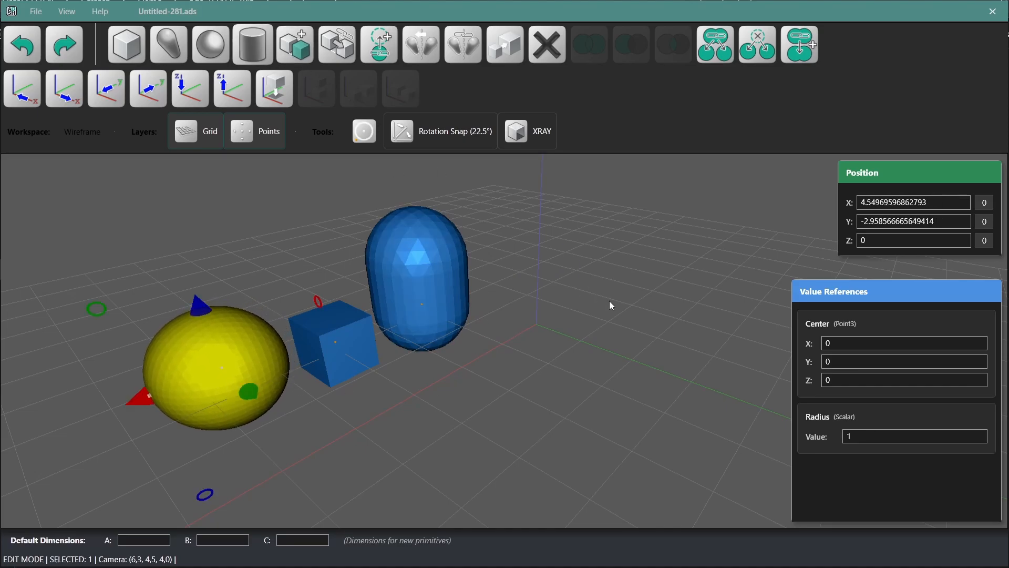
{"action": "left_click_drag", "start_coordinate": [552, 321], "coordinate": [539, 281]}
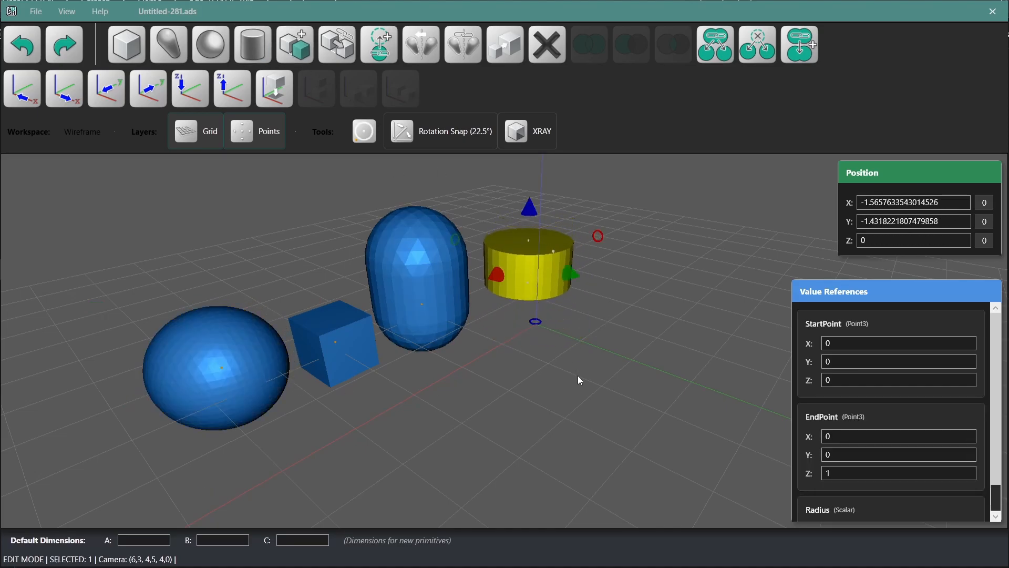
{"action": "left_click", "coordinate": [577, 376]}
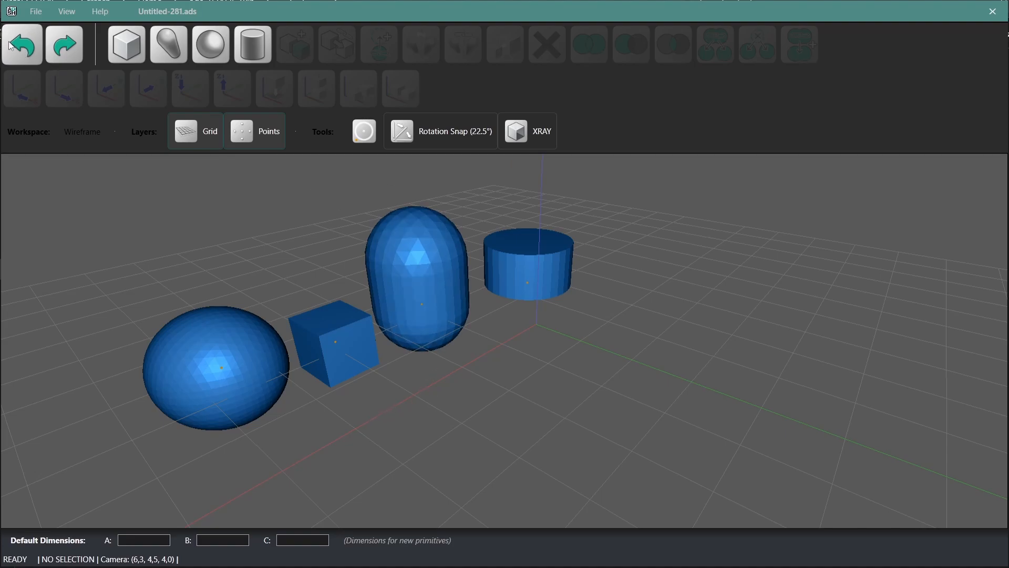
Step: Undo the additions and moves of the cylinder and sphere, and redo all of them
{"action": "left_click", "coordinate": [28, 47]}
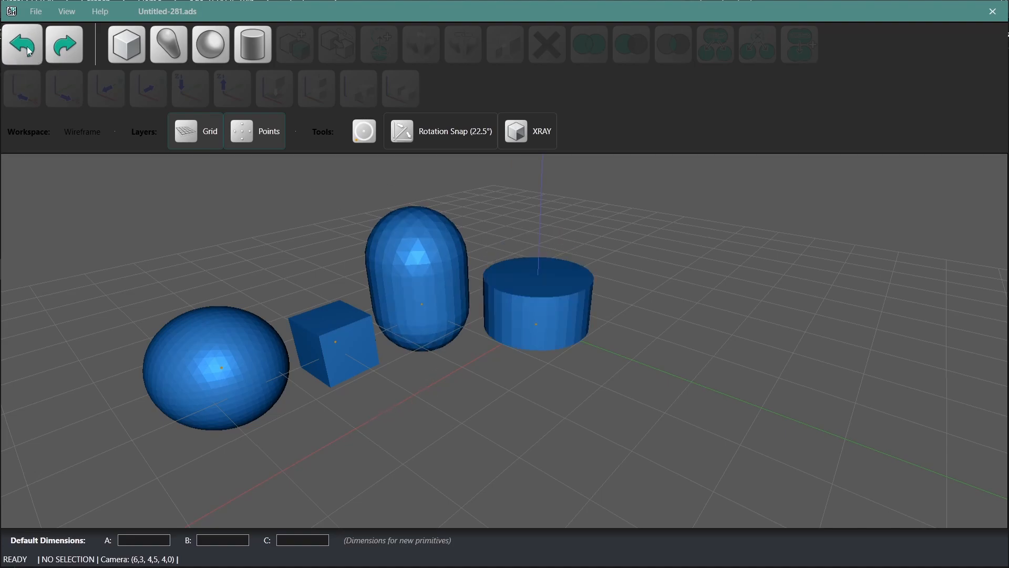
{"action": "left_click", "coordinate": [28, 49]}
{"action": "left_click", "coordinate": [29, 49]}
{"action": "left_click", "coordinate": [29, 49]}
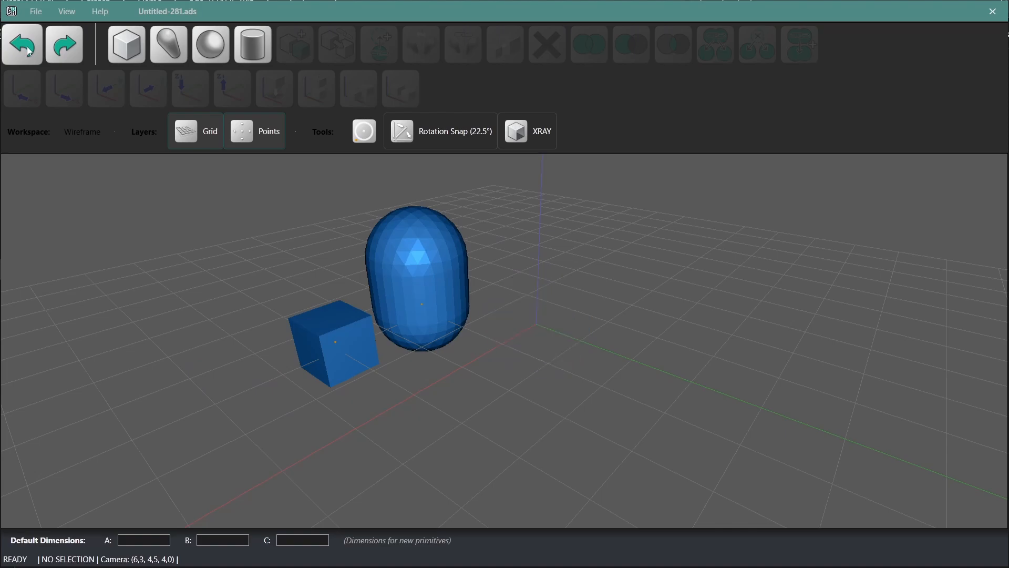
{"action": "left_click", "coordinate": [72, 56]}
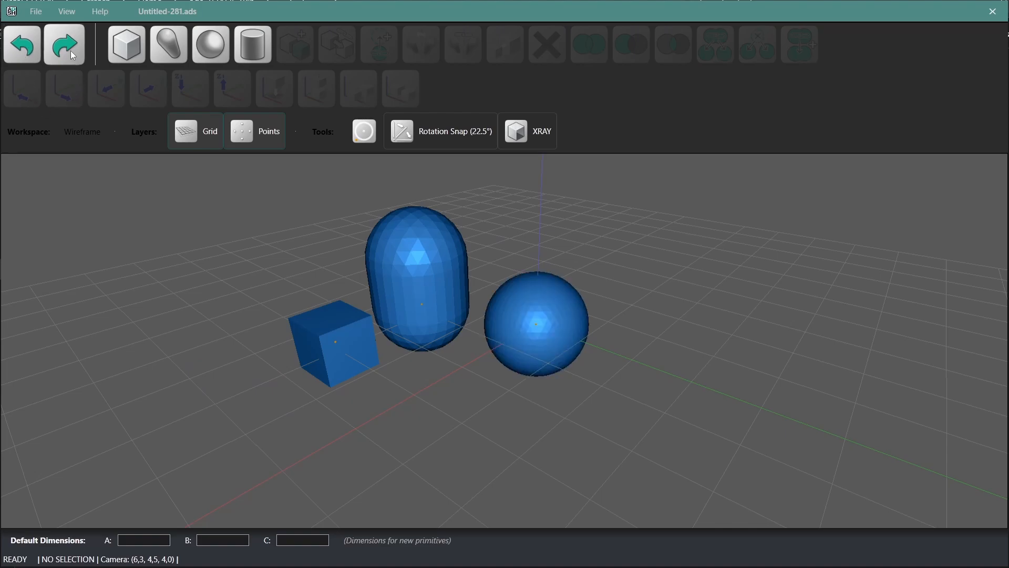
{"action": "left_click", "coordinate": [72, 55]}
{"action": "left_click", "coordinate": [73, 55]}
{"action": "left_click", "coordinate": [73, 55]}
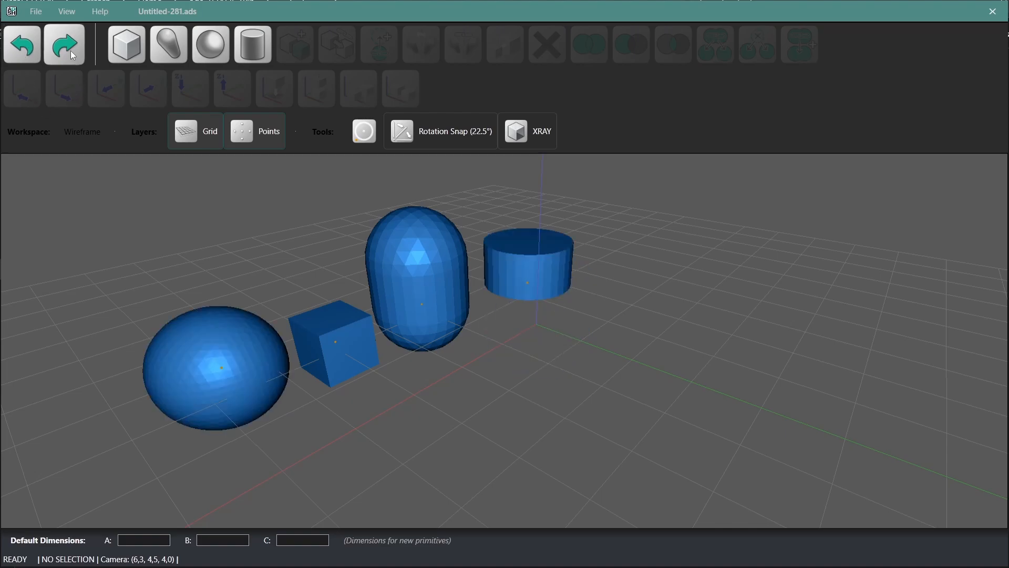
Step: Move the cylinder to about X -0.5, Y -2.3 so it overlaps the capsule, and subtract the capsule from it
{"action": "middle_click_drag", "start_coordinate": [591, 330], "coordinate": [564, 384]}
{"action": "left_click", "coordinate": [630, 307]}
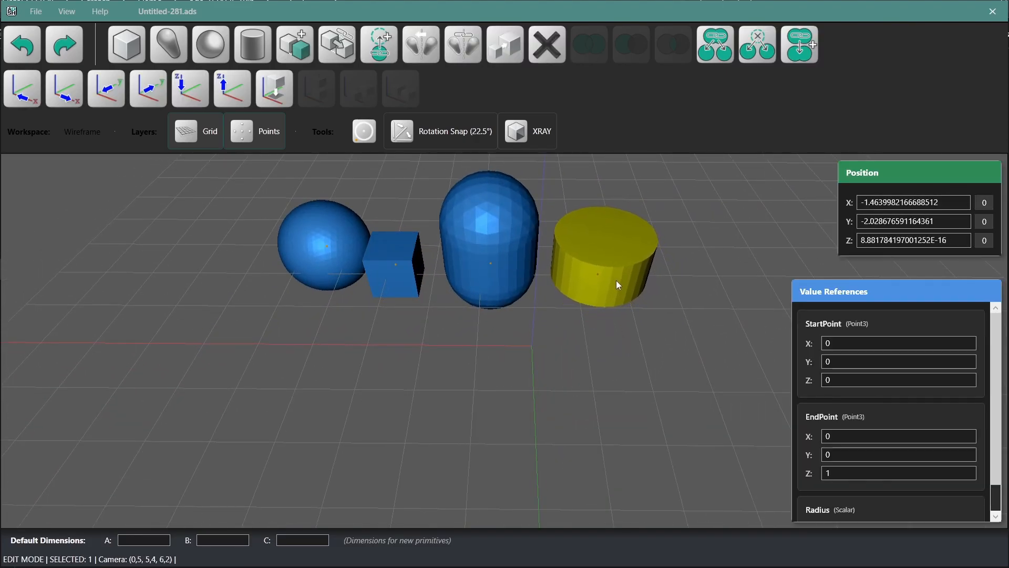
{"action": "middle_click_drag", "start_coordinate": [616, 279], "coordinate": [648, 371]}
{"action": "middle_click_drag", "start_coordinate": [681, 408], "coordinate": [657, 391]}
{"action": "middle_click_drag", "start_coordinate": [530, 289], "coordinate": [529, 278]}
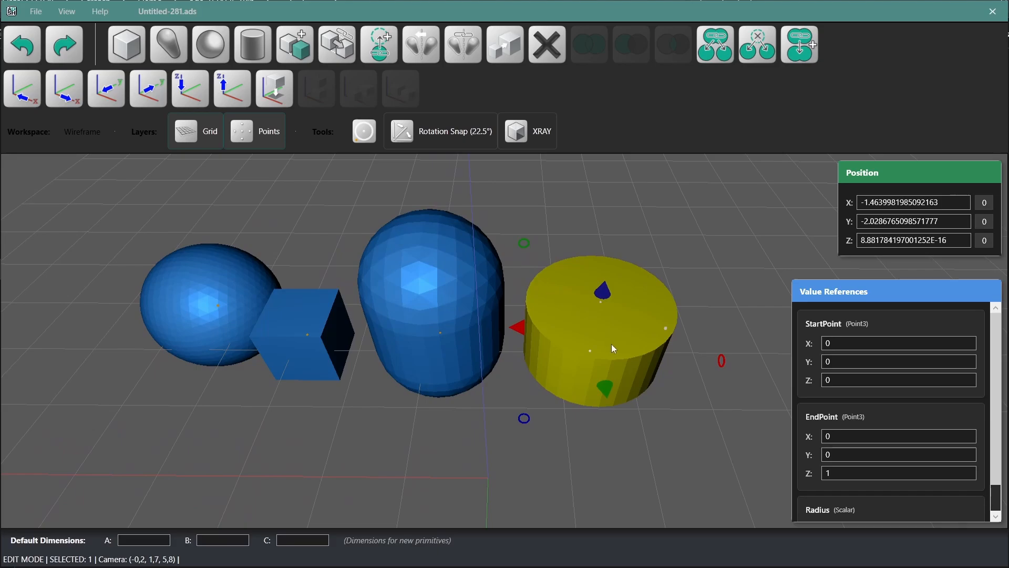
{"action": "left_click_drag", "start_coordinate": [636, 358], "coordinate": [554, 331]}
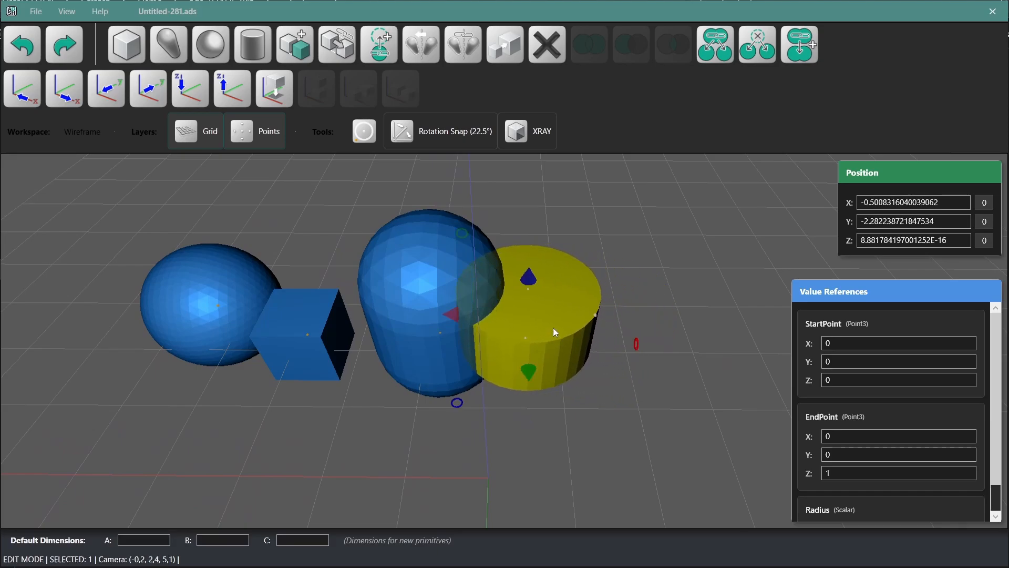
{"action": "left_click", "coordinate": [399, 305], "text": "shift"}
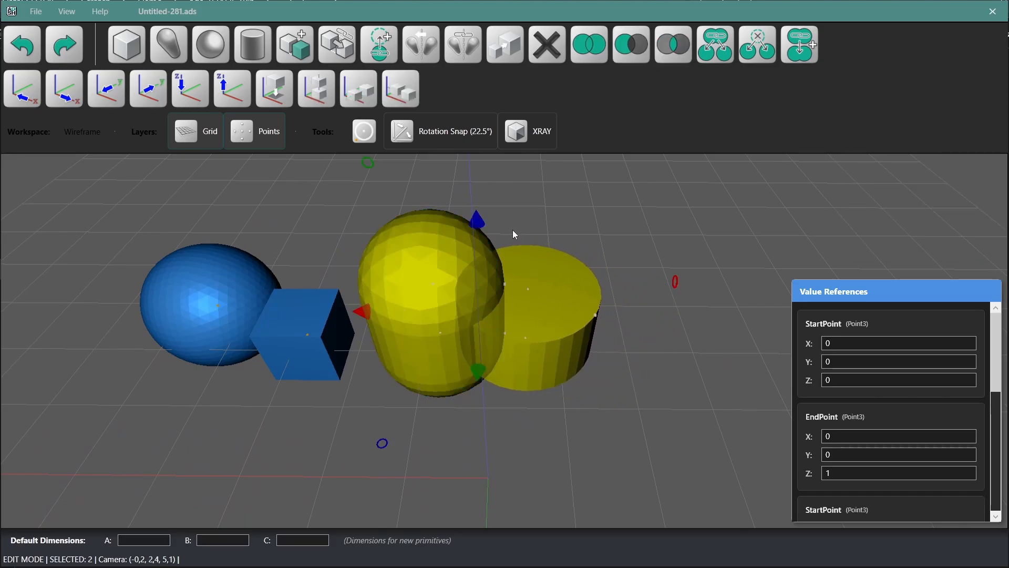
{"action": "left_click", "coordinate": [630, 51]}
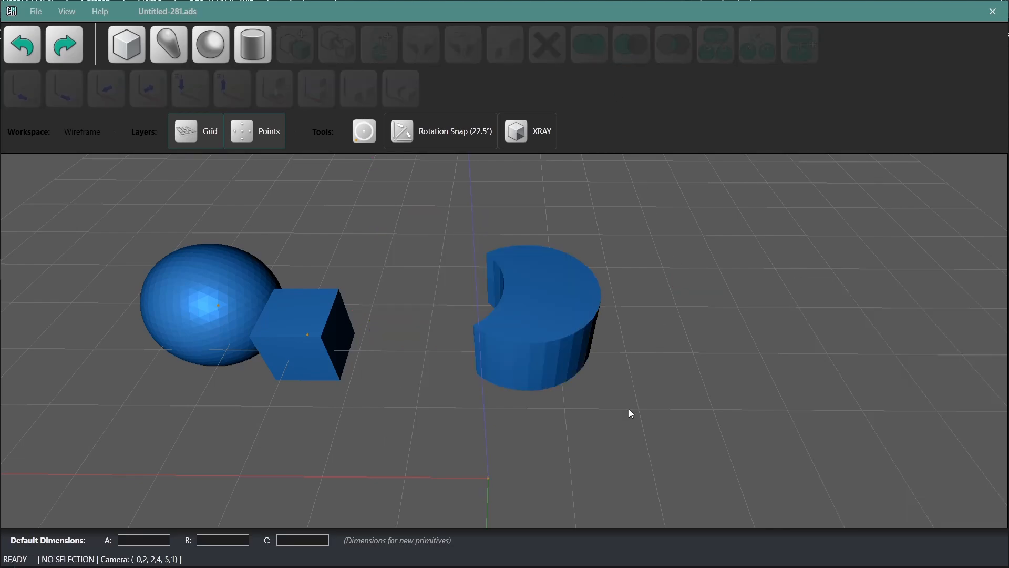
Step: Move the sphere to about X 3.2, Y -2.5 so it overlaps the box
{"action": "middle_click_drag", "start_coordinate": [630, 411], "coordinate": [497, 378]}
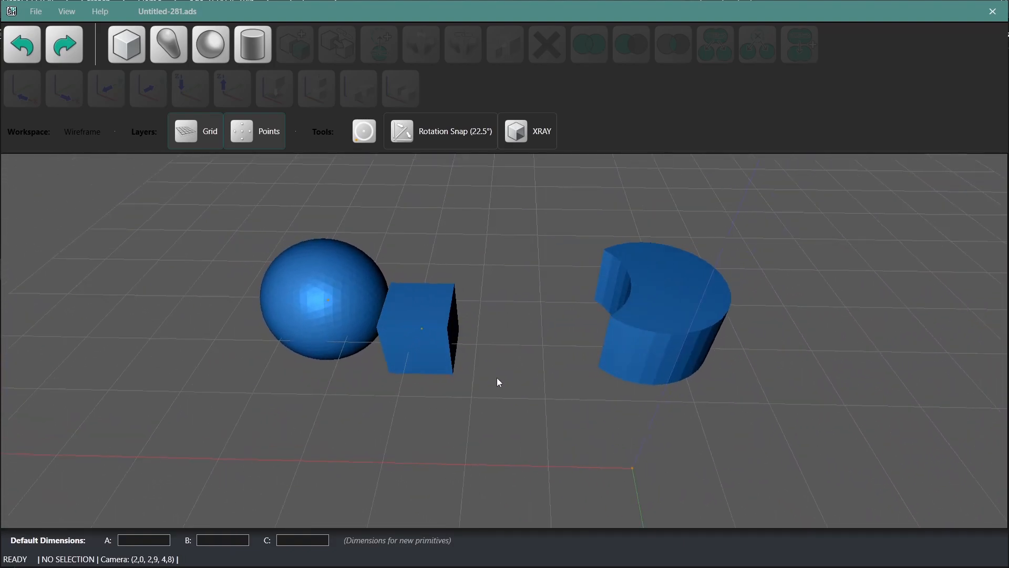
{"action": "left_click_drag", "start_coordinate": [444, 350], "coordinate": [482, 348]}
{"action": "left_click_drag", "start_coordinate": [359, 315], "coordinate": [440, 339]}
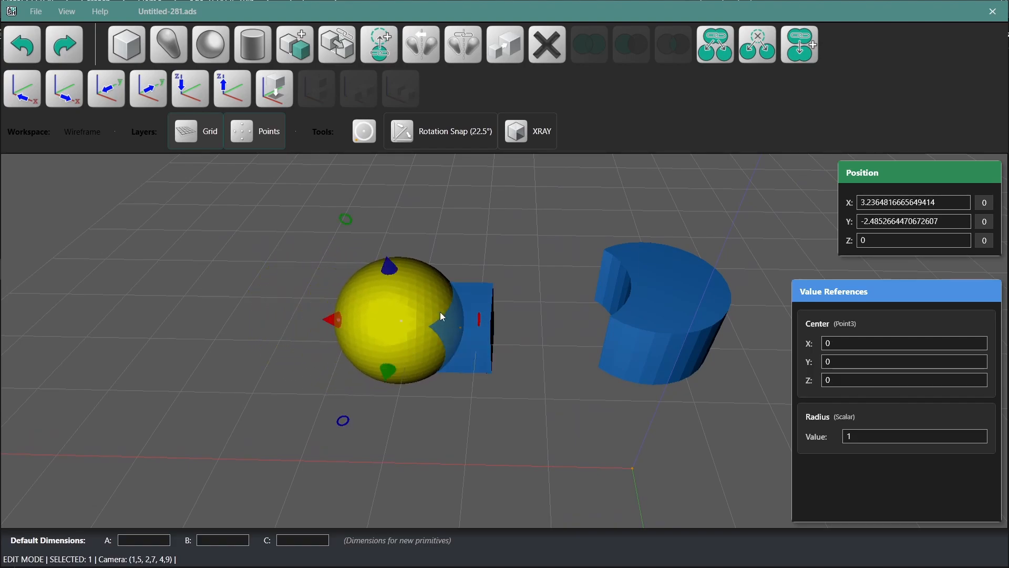
Step: Combine the sphere and the box with a Boolean union, and undo the union
{"action": "left_click", "coordinate": [475, 331], "text": "shift"}
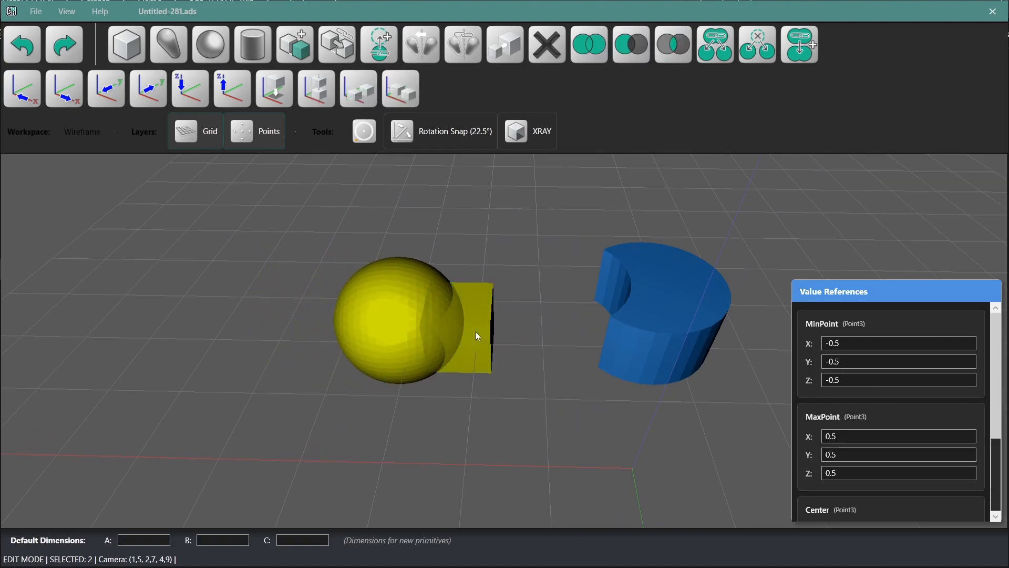
{"action": "left_click", "coordinate": [591, 61]}
{"action": "left_click", "coordinate": [450, 345]}
{"action": "left_click_drag", "start_coordinate": [450, 346], "coordinate": [410, 346]}
{"action": "left_click", "coordinate": [19, 49]}
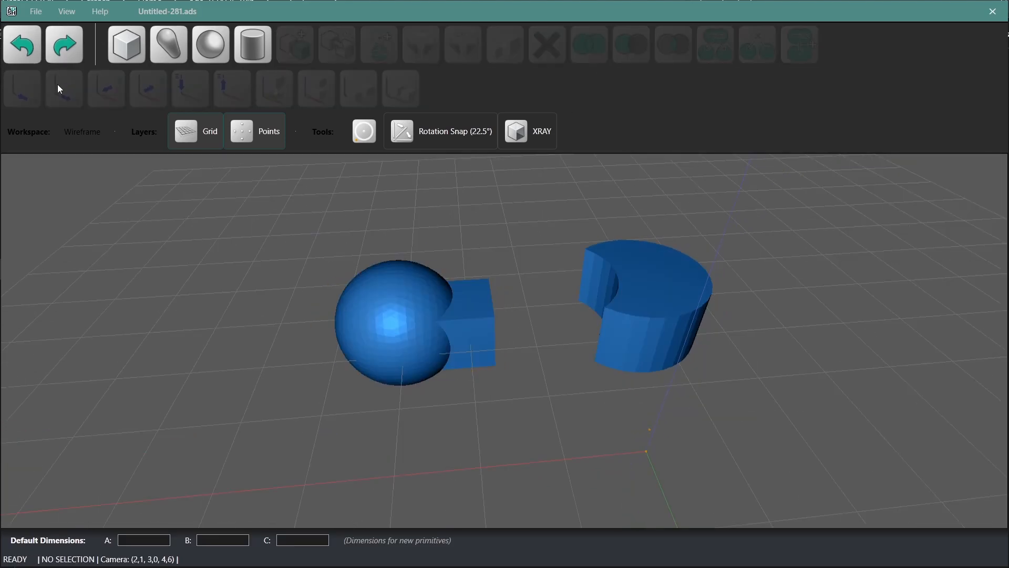
{"action": "left_click", "coordinate": [35, 47]}
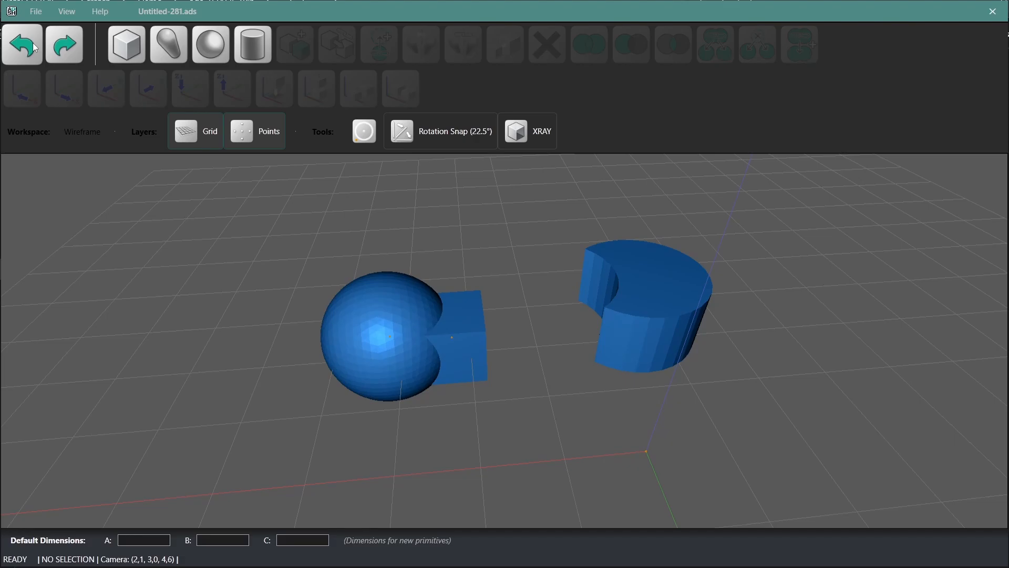
Step: Shift the sphere to about X 3.2, Y -2.4 and apply a Boolean intersection to it and the box
{"action": "left_click", "coordinate": [375, 340]}
{"action": "left_click_drag", "start_coordinate": [356, 337], "coordinate": [380, 341]}
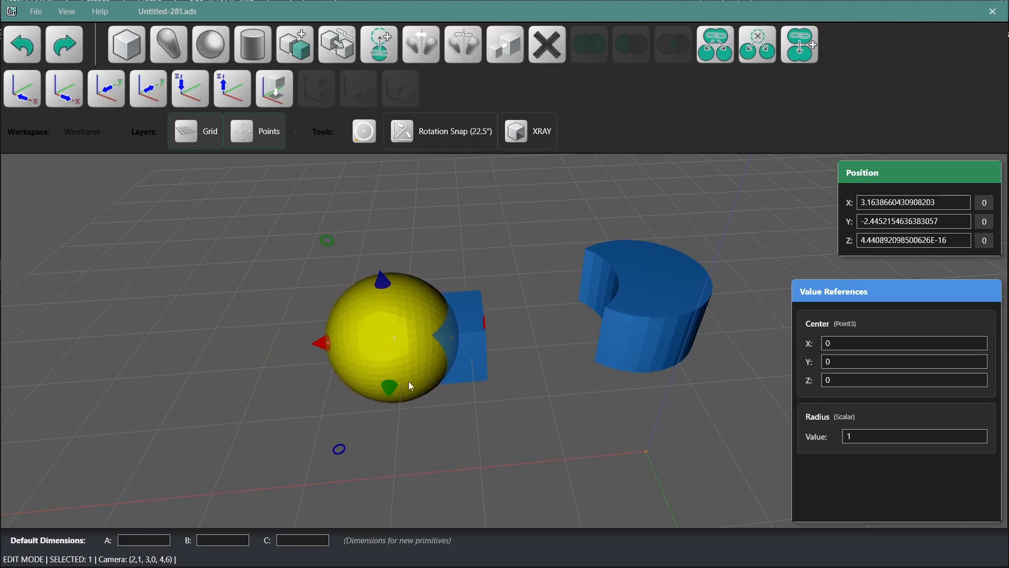
{"action": "left_click", "coordinate": [480, 365], "text": "shift"}
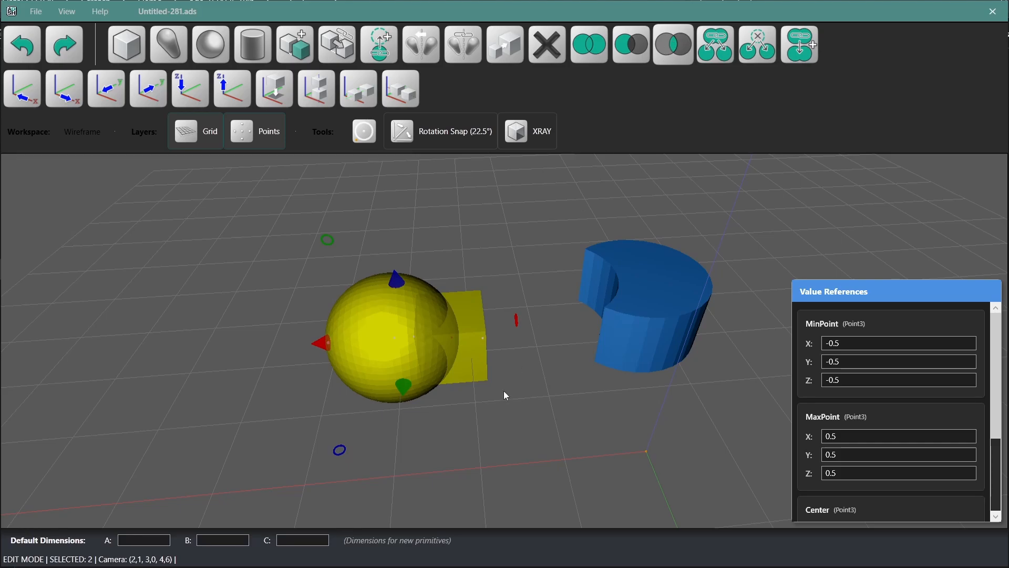
{"action": "mouse_move", "coordinate": [496, 405]}
{"action": "middle_mouse_down"}
{"action": "mouse_move", "coordinate": [365, 386]}
{"action": "mouse_move", "coordinate": [484, 399]}
{"action": "mouse_move", "coordinate": [507, 435]}
{"action": "mouse_move", "coordinate": [505, 482]}
{"action": "mouse_move", "coordinate": [622, 465]}
{"action": "mouse_move", "coordinate": [548, 444]}
{"action": "mouse_move", "coordinate": [570, 347]}
{"action": "mouse_move", "coordinate": [561, 360]}
{"action": "mouse_move", "coordinate": [590, 361]}
{"action": "mouse_move", "coordinate": [493, 398]}
{"action": "middle_mouse_up"}
Step: Delete the small solid made by intersecting the sphere and the box
{"action": "left_click", "coordinate": [433, 303]}
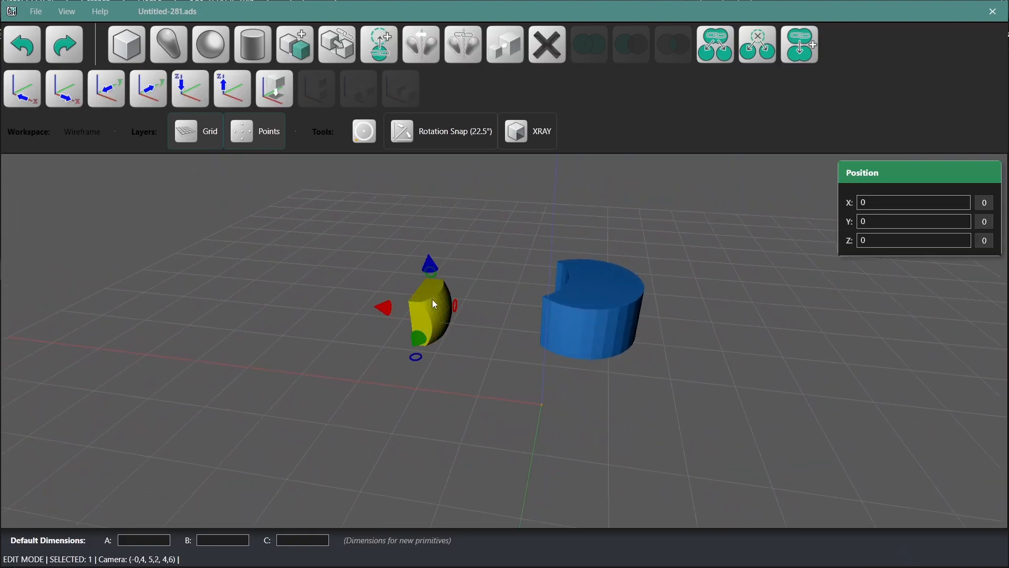
{"action": "left_click", "coordinate": [552, 59]}
Step: Move the notched cylinder by about X 0.2, Y 2.2 toward the origin and drop it onto the ground plane
{"action": "mouse_move", "coordinate": [392, 391]}
{"action": "middle_mouse_down"}
{"action": "mouse_move", "coordinate": [415, 385]}
{"action": "mouse_move", "coordinate": [381, 383]}
{"action": "mouse_move", "coordinate": [386, 402]}
{"action": "middle_mouse_up"}
{"action": "left_click_drag", "start_coordinate": [465, 236], "coordinate": [530, 299]}
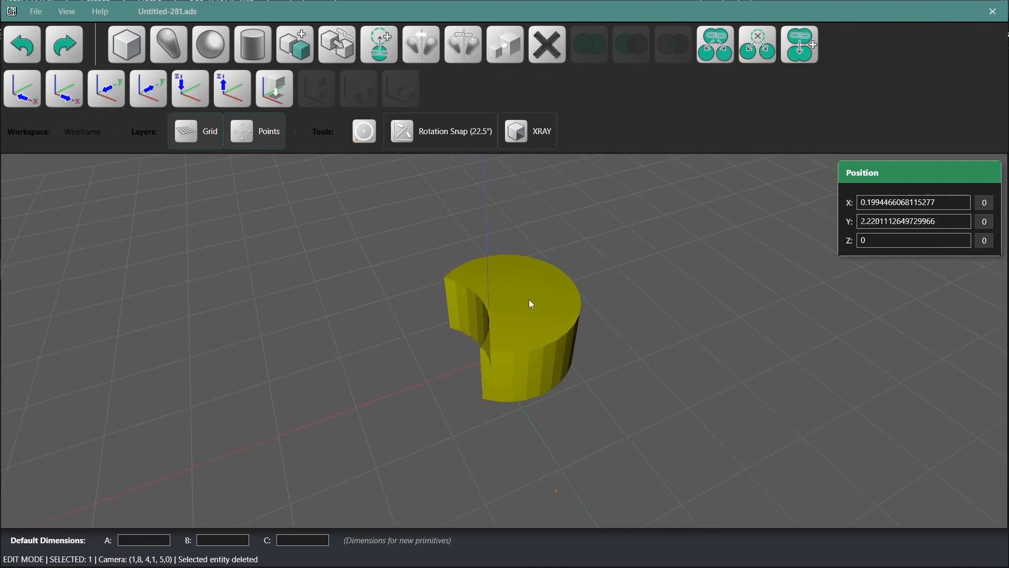
{"action": "left_click", "coordinate": [437, 433]}
{"action": "mouse_move", "coordinate": [437, 433]}
{"action": "middle_mouse_down"}
{"action": "mouse_move", "coordinate": [472, 420]}
{"action": "mouse_move", "coordinate": [446, 425]}
{"action": "middle_mouse_up"}
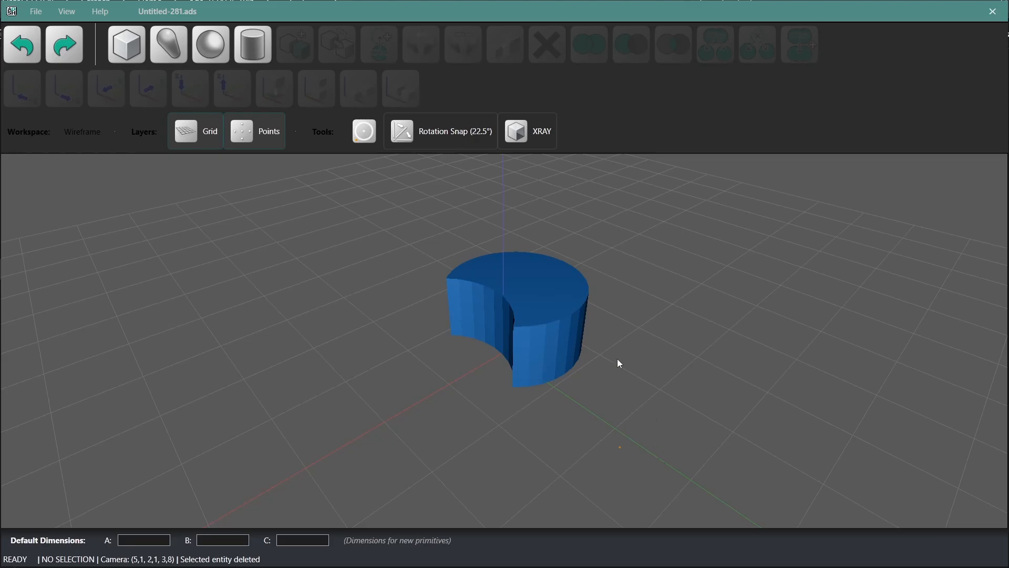
{"action": "left_click", "coordinate": [564, 325]}
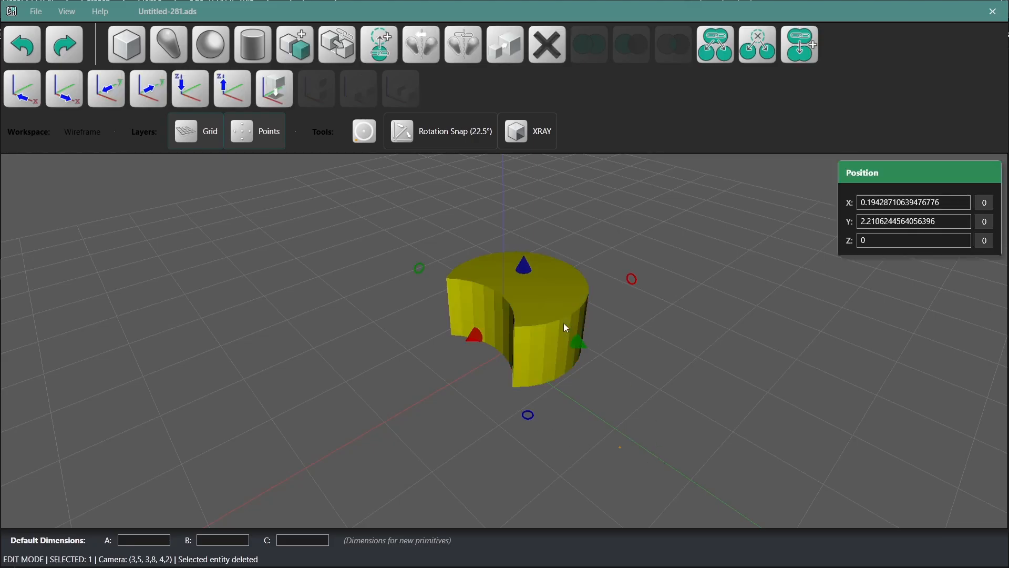
{"action": "left_click", "coordinate": [282, 100]}
Step: Export the notched cylinder as a 3MF file named cheese in the Demo folder, using centimeter units and scale factor 1.0
{"action": "left_click", "coordinate": [36, 11]}
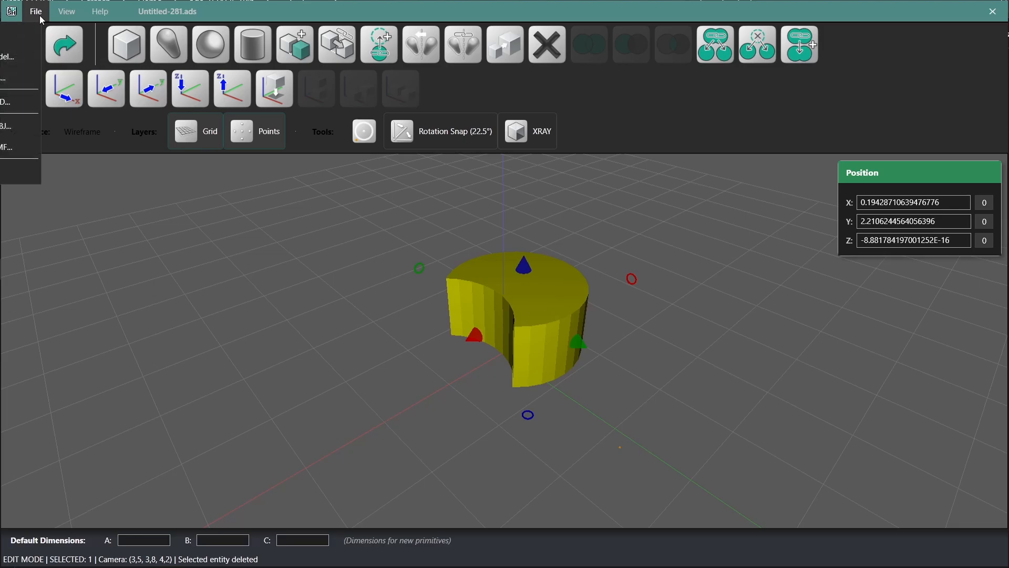
{"action": "left_click_drag", "start_coordinate": [117, 16], "coordinate": [271, 14]}
{"action": "left_click", "coordinate": [189, 11]}
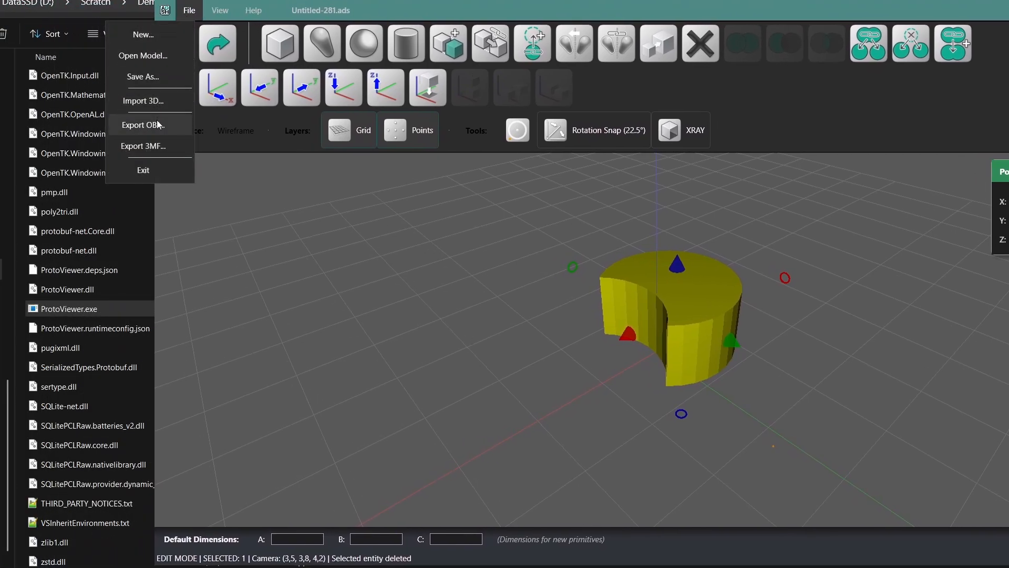
{"action": "left_click", "coordinate": [143, 146]}
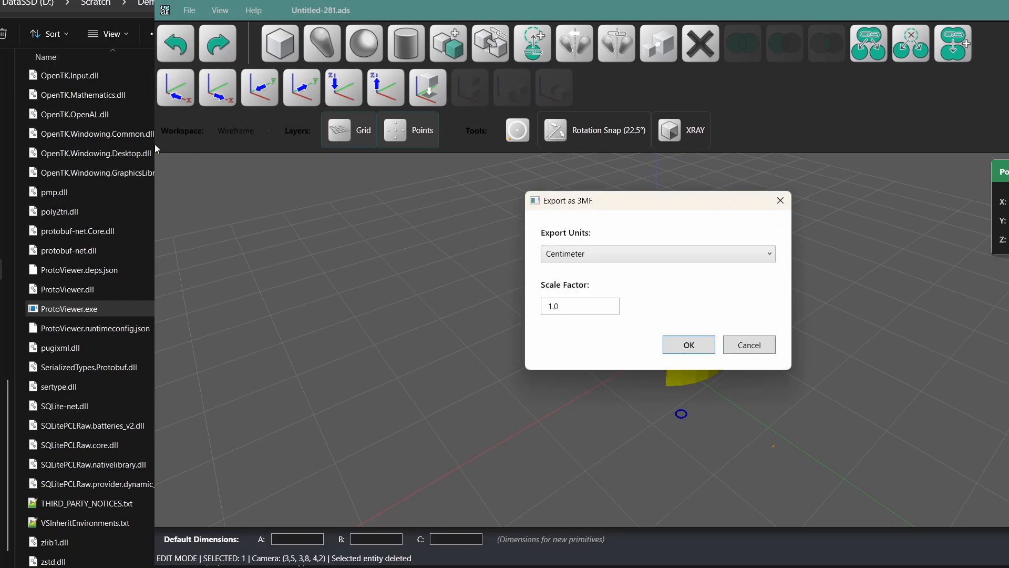
{"action": "left_click", "coordinate": [688, 345]}
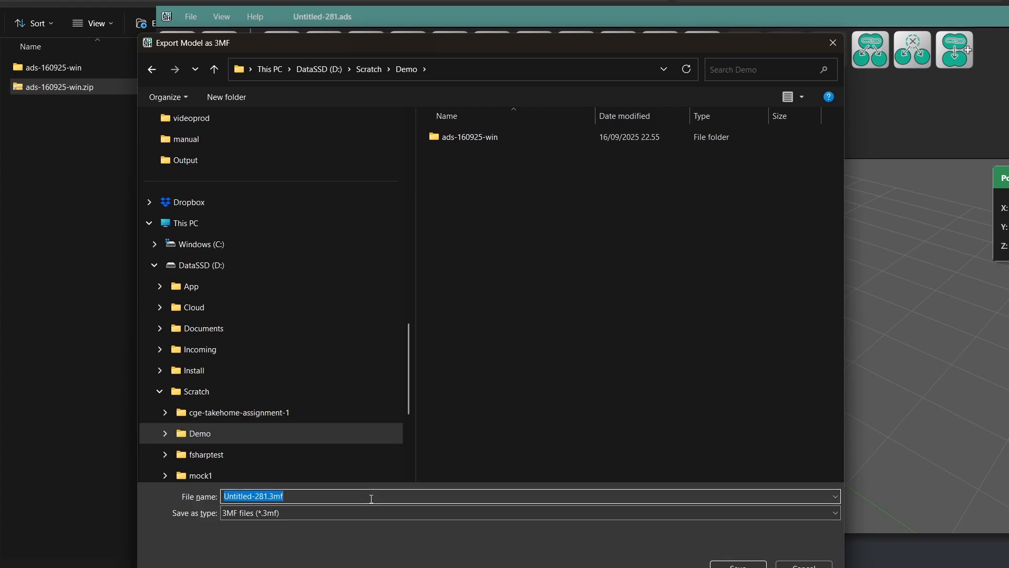
{"action": "type", "text": "cheese"}
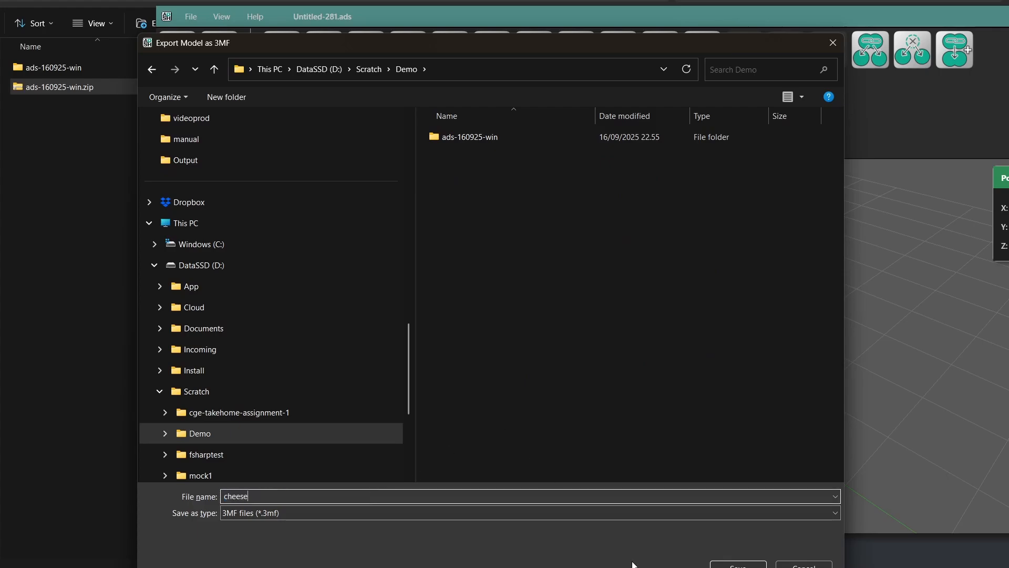
{"action": "left_click", "coordinate": [738, 565]}
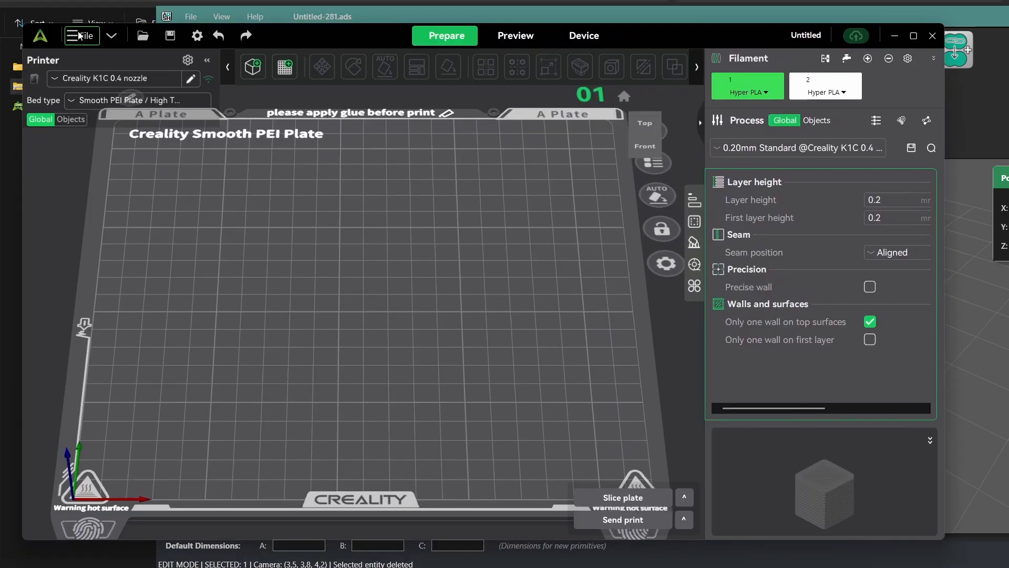
Step: Switch to Creality Print, import cheese.3mf from the Demo folder and inspect the model on the build plate
{"action": "left_click", "coordinate": [79, 35]}
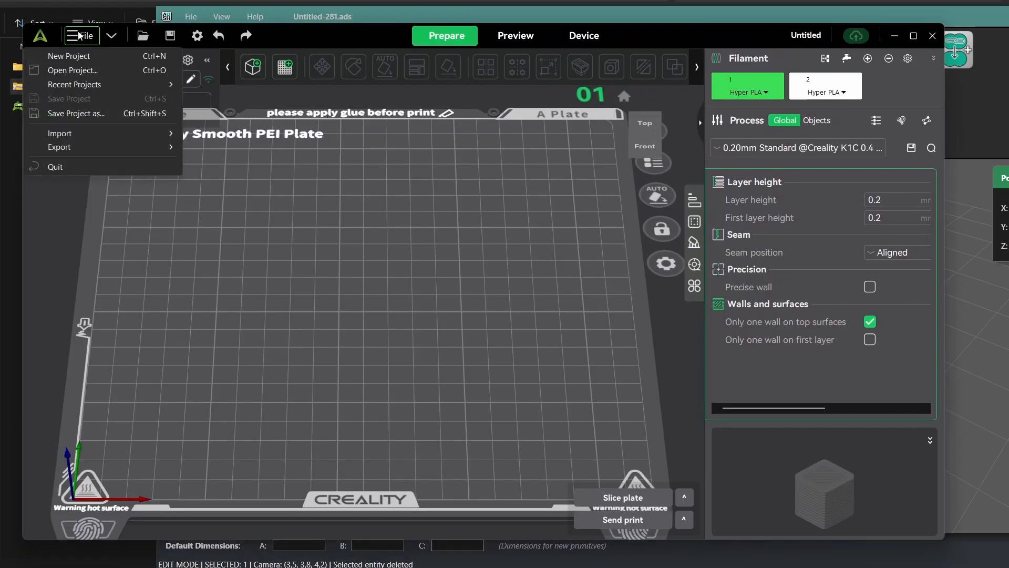
{"action": "mouse_move", "coordinate": [92, 135]}
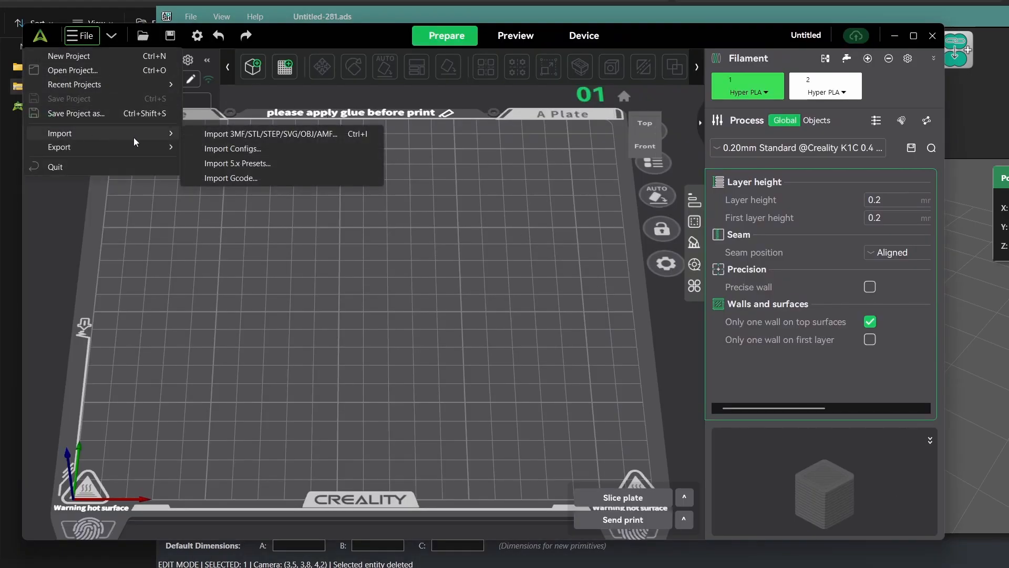
{"action": "left_click", "coordinate": [213, 136]}
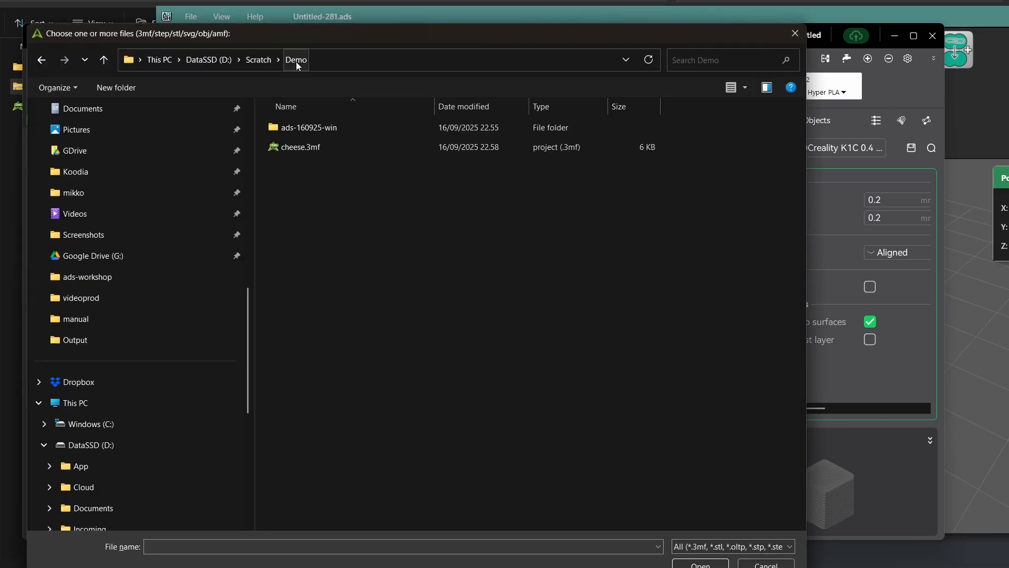
{"action": "left_click", "coordinate": [300, 147]}
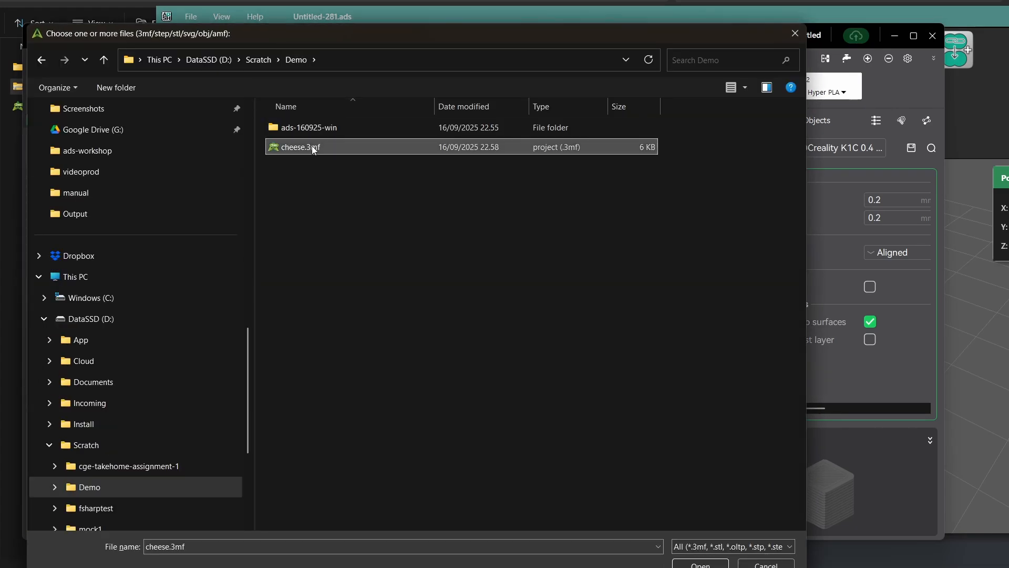
{"action": "left_click", "coordinate": [713, 563]}
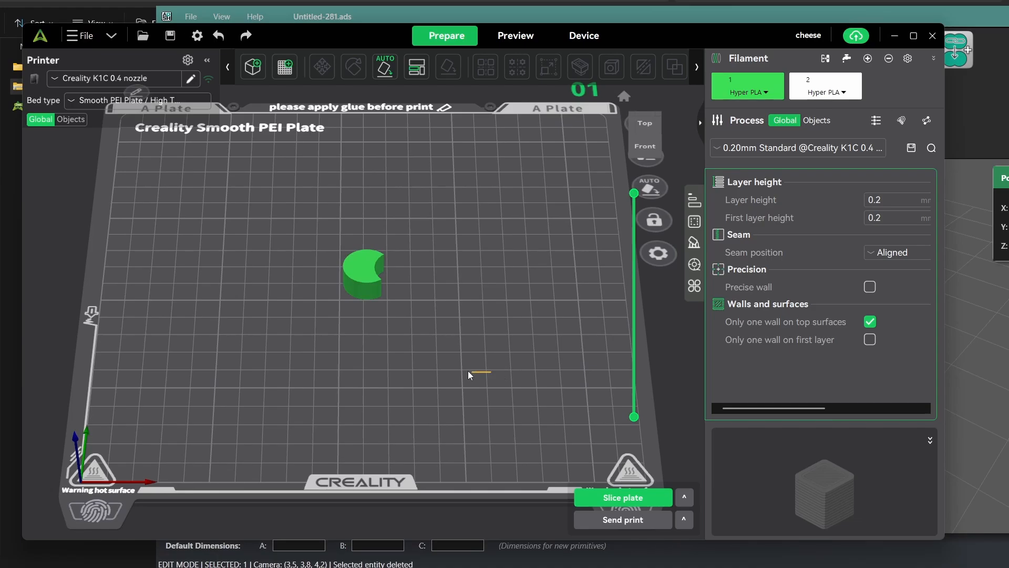
{"action": "left_click_drag", "start_coordinate": [452, 332], "coordinate": [200, 317]}
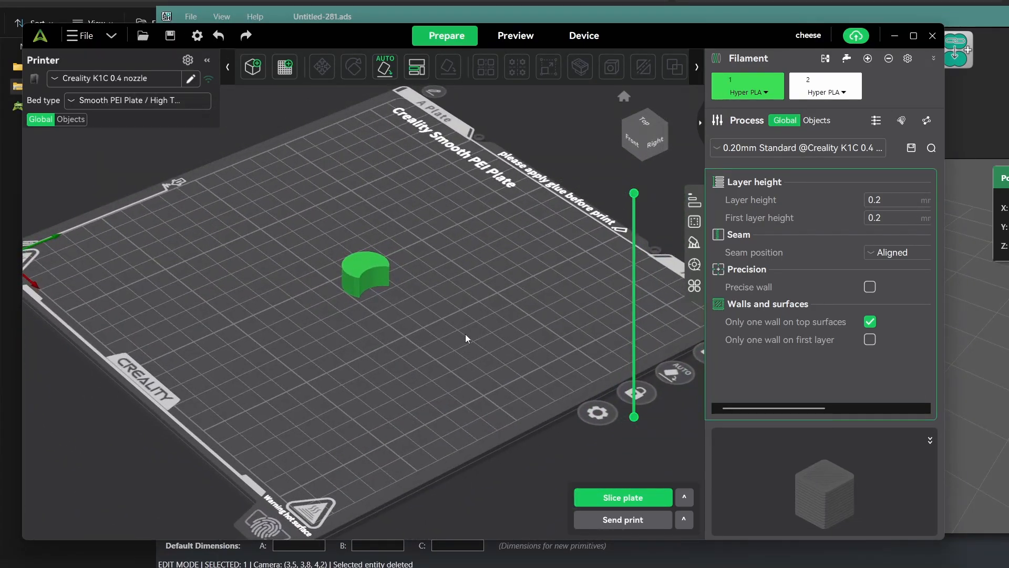
Step: Return to the 3D modeler and delete the notched cylinder from the scene
{"action": "left_click", "coordinate": [483, 14]}
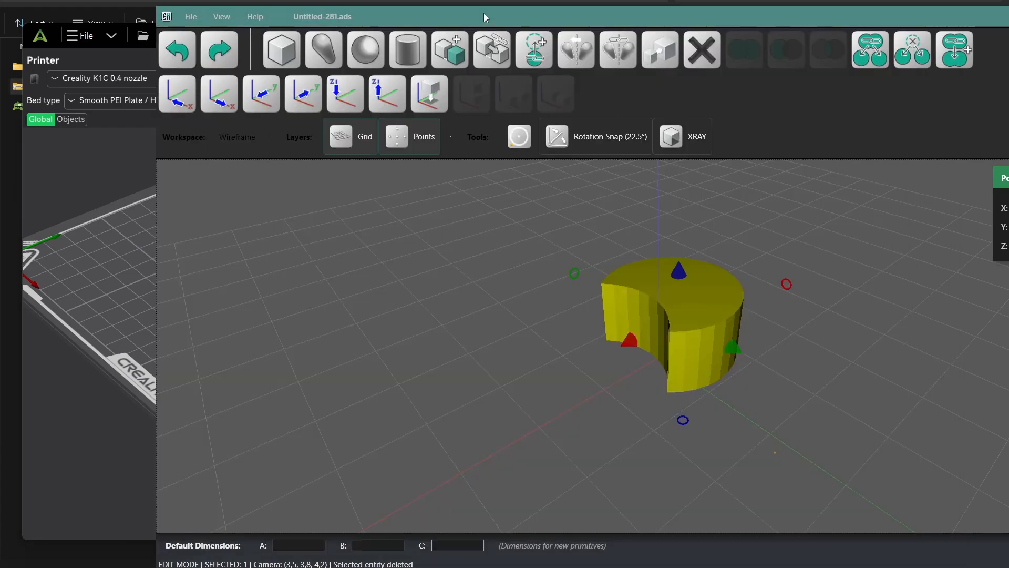
{"action": "left_click_drag", "start_coordinate": [483, 14], "coordinate": [324, 24]}
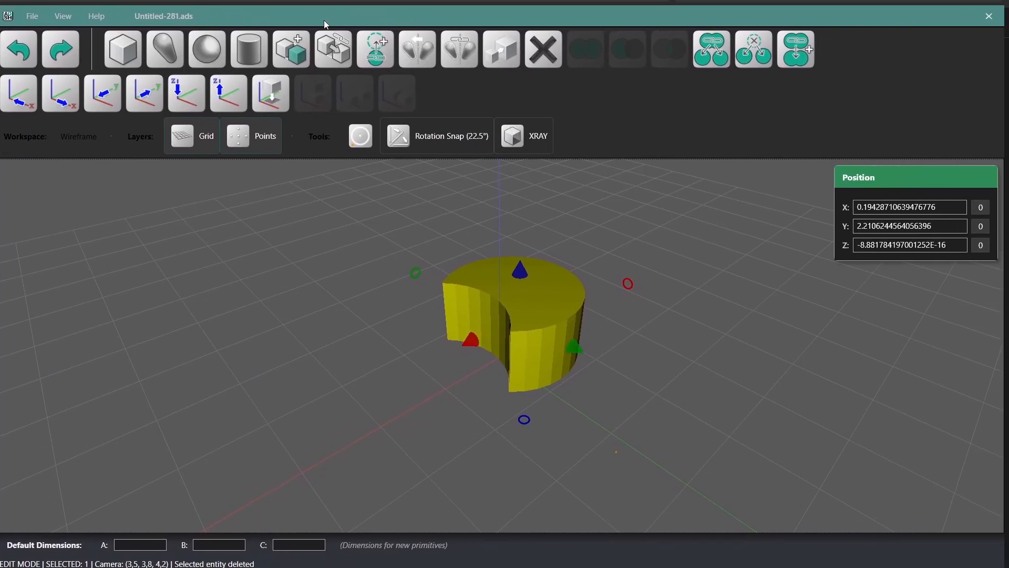
{"action": "left_click", "coordinate": [354, 377]}
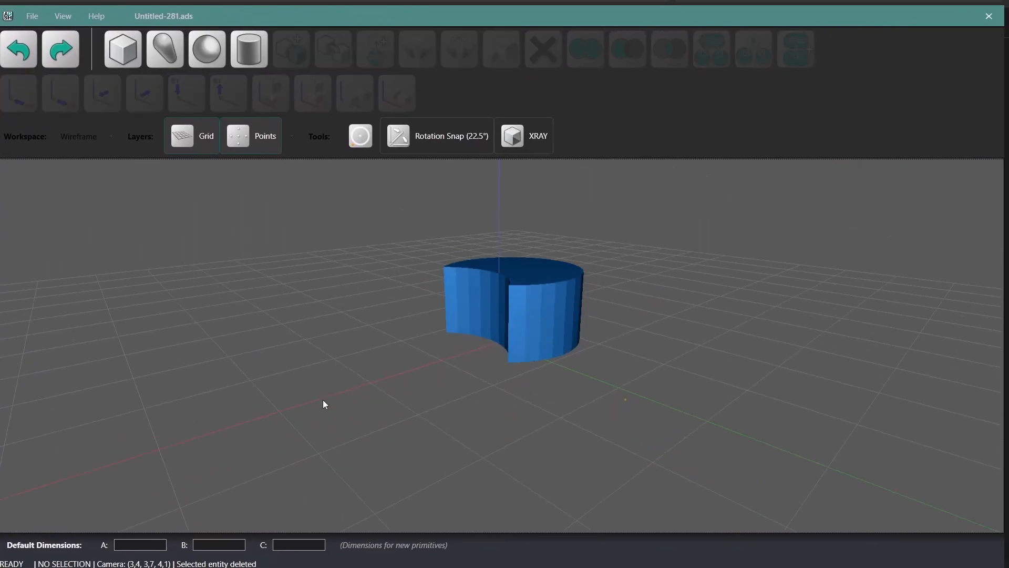
{"action": "left_click_drag", "start_coordinate": [323, 399], "coordinate": [386, 396]}
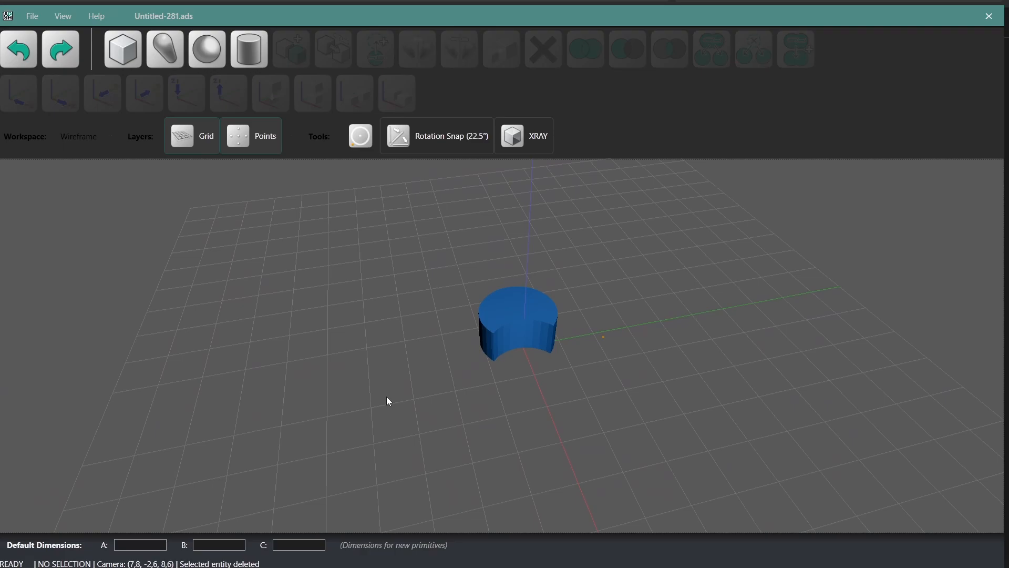
{"action": "left_click", "coordinate": [503, 312]}
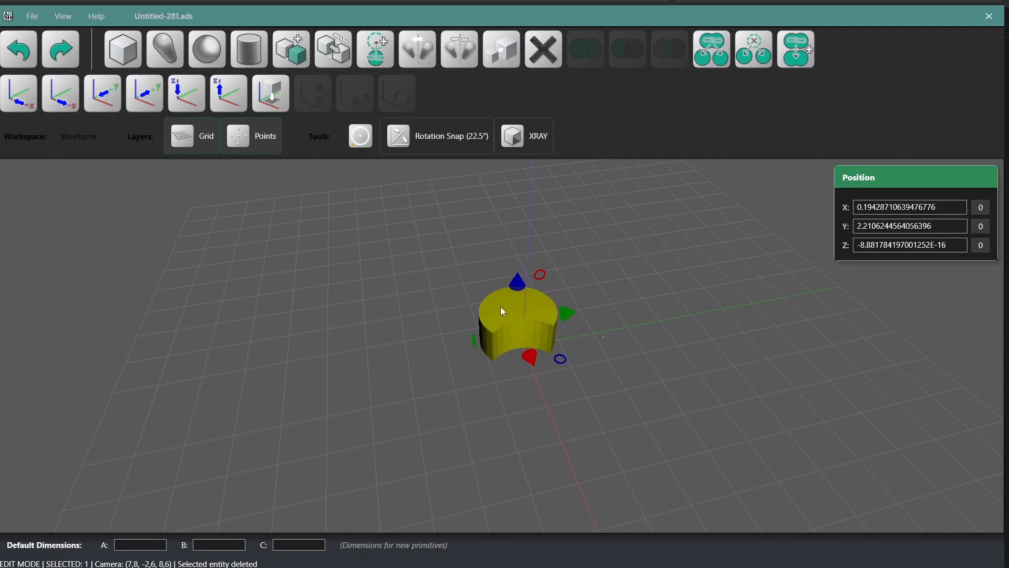
{"action": "key", "text": "Delete"}
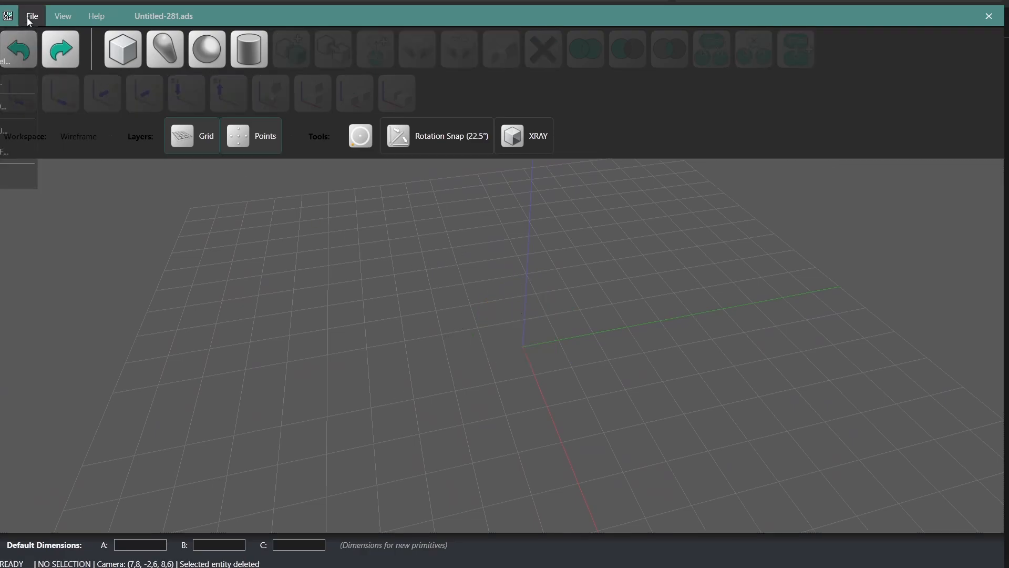
Step: Start a 3D mesh import and browse to the folder D:\Documents\3dmallit\ads-workshop
{"action": "left_click", "coordinate": [62, 16]}
{"action": "left_click_drag", "start_coordinate": [244, 17], "coordinate": [466, 17]}
{"action": "left_click", "coordinate": [261, 20]}
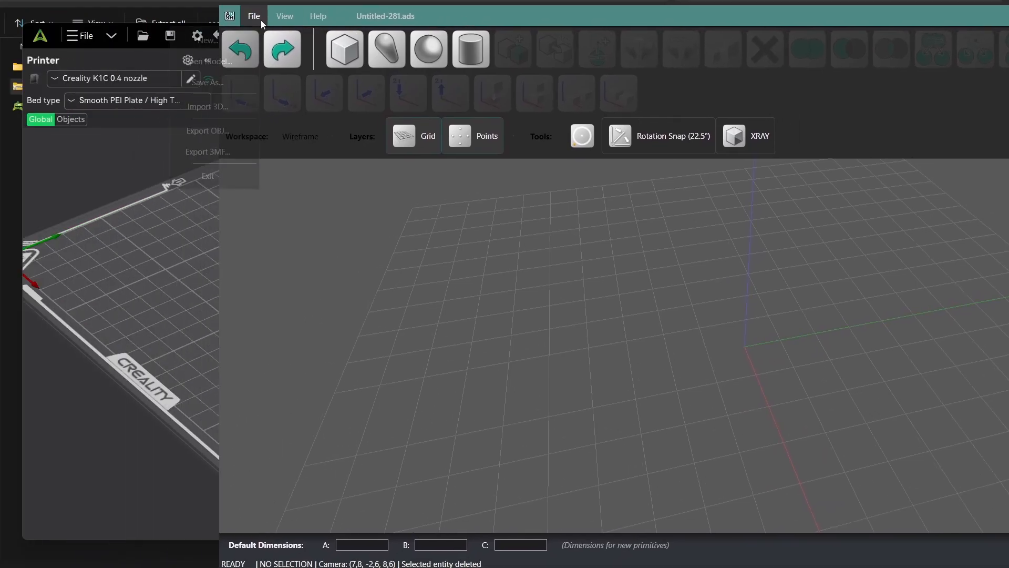
{"action": "left_click", "coordinate": [224, 102]}
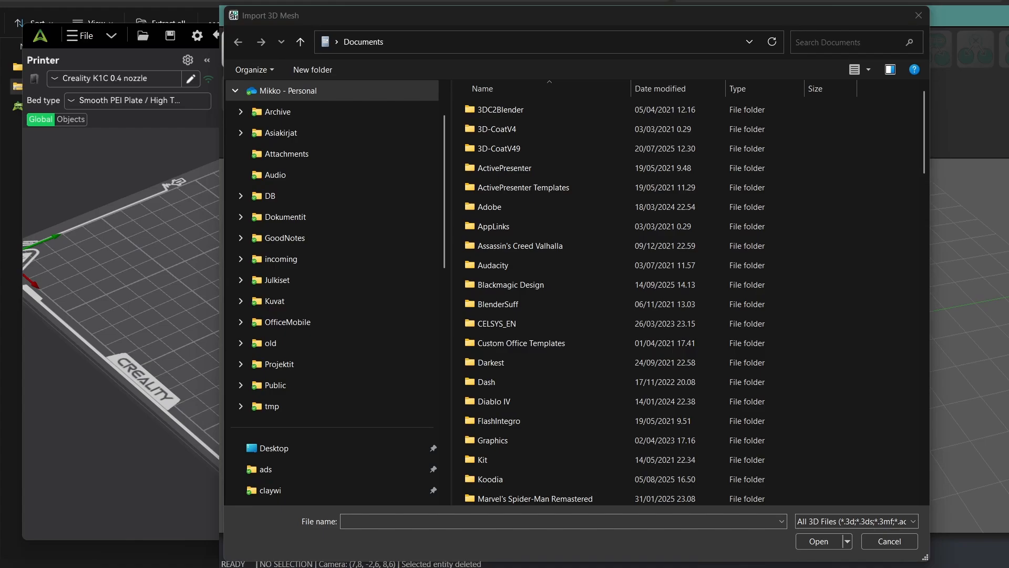
{"action": "left_click", "coordinate": [604, 39]}
{"action": "type", "text": "D:\\Documents\\3dmallit\\ads-workshop"}
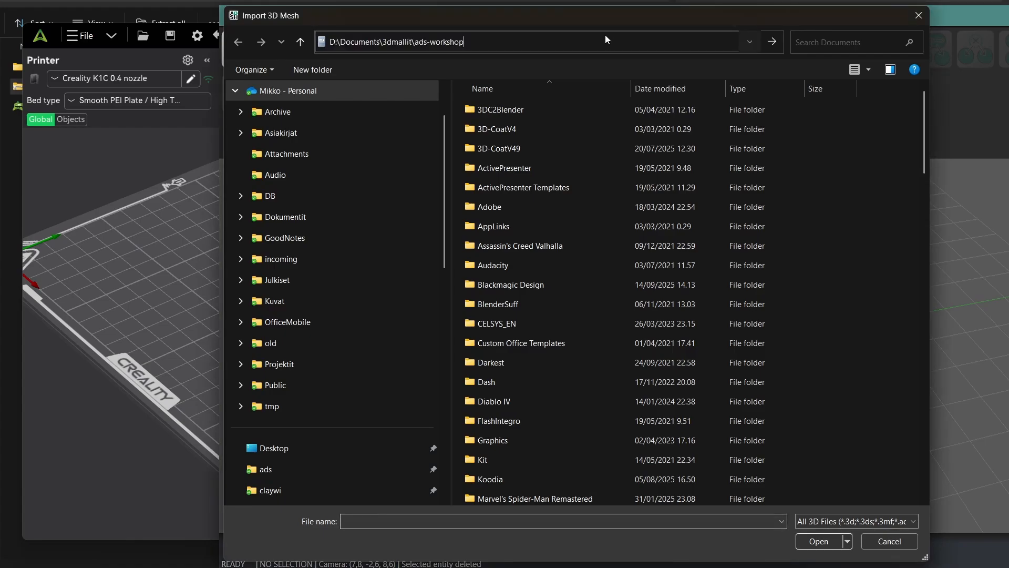
{"action": "key", "text": "Return"}
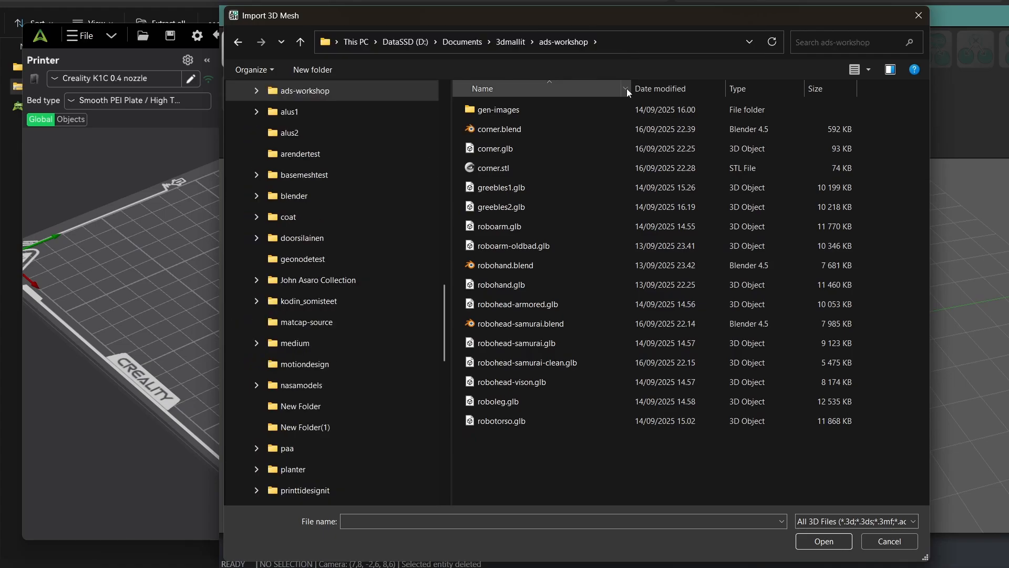
Step: Import the mesh file corner.stl into the scene
{"action": "left_click", "coordinate": [523, 168]}
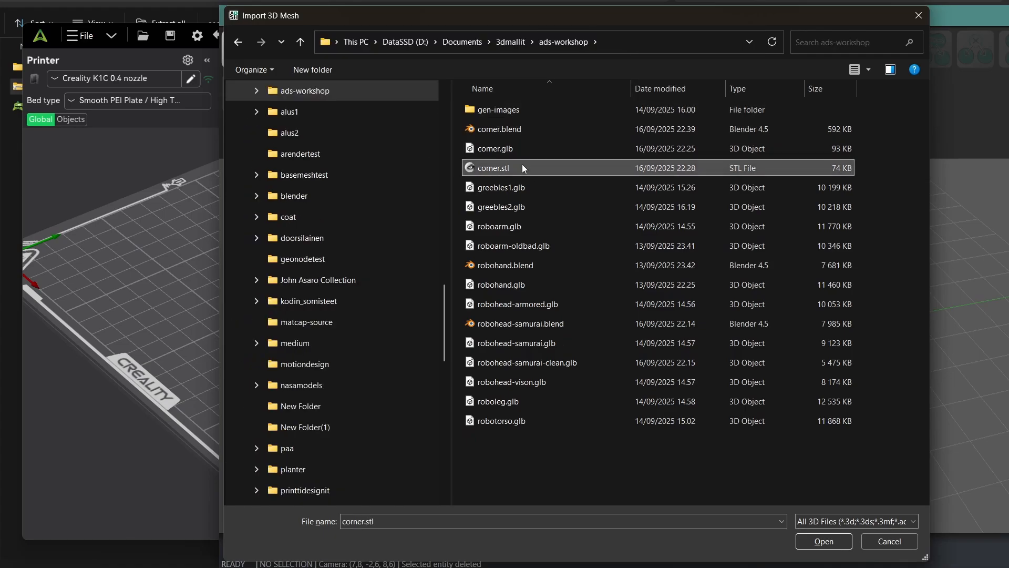
{"action": "key", "text": "alt+Tab"}
{"action": "key", "text": "alt+Tab"}
{"action": "key", "text": "alt+Tab"}
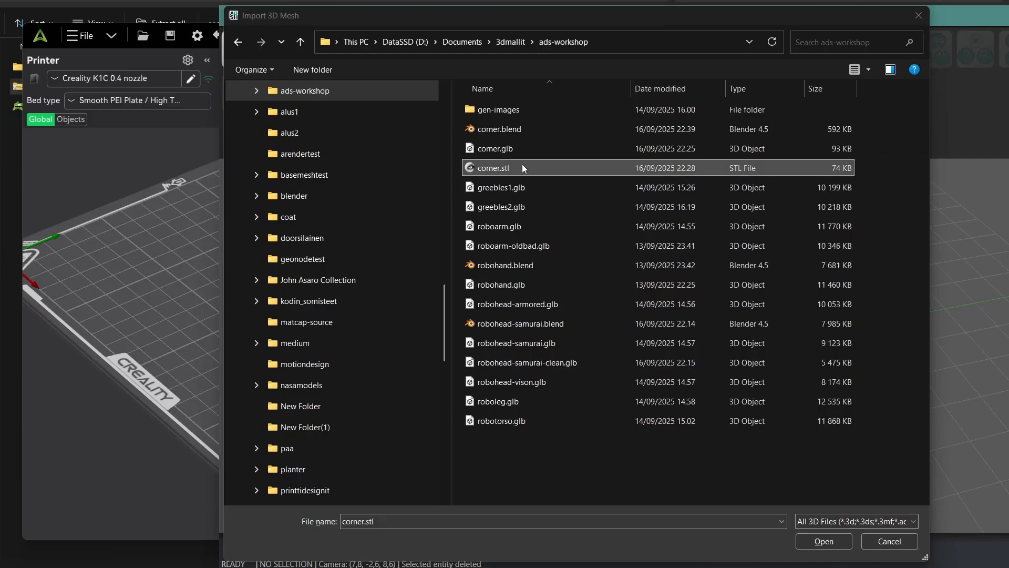
{"action": "left_click", "coordinate": [823, 541]}
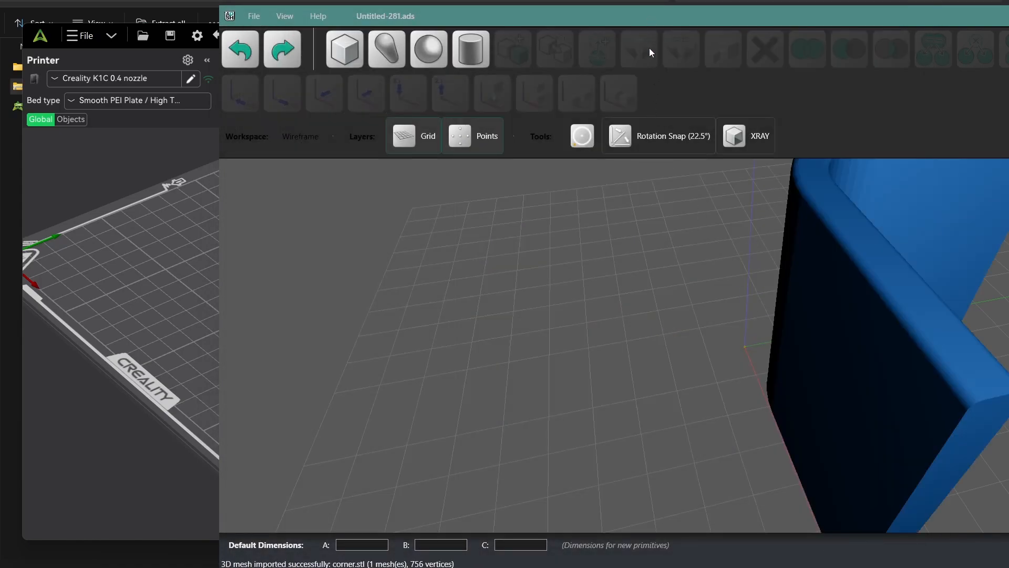
Step: Try rotating the imported corner part about the X axis without snapping, twice, and undo the rotation each time
{"action": "left_click_drag", "start_coordinate": [687, 17], "coordinate": [481, 20]}
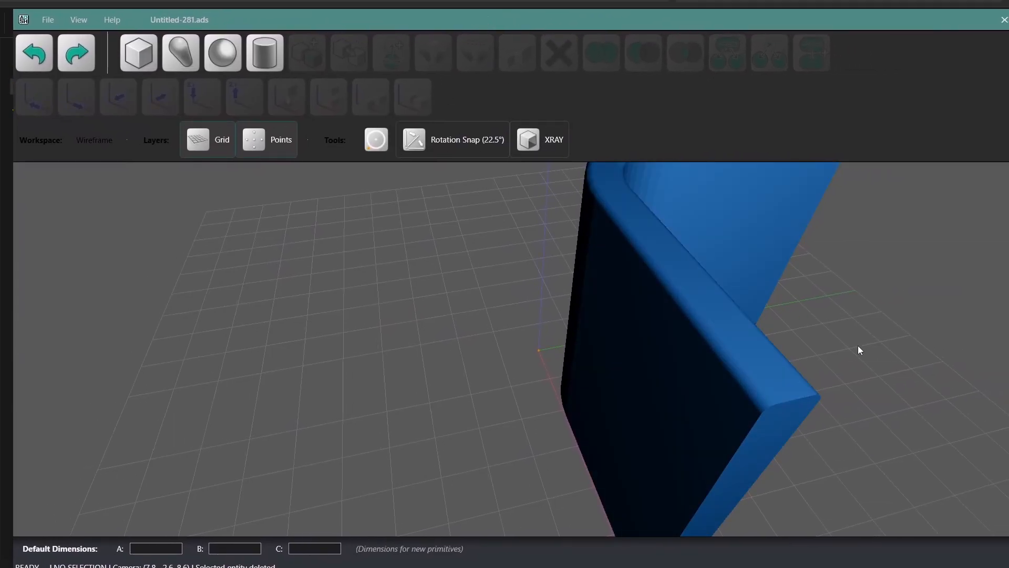
{"action": "scroll", "coordinate": [846, 315], "scroll_direction": "down", "scroll_amount": 8}
{"action": "scroll", "coordinate": [835, 283], "scroll_direction": "up", "scroll_amount": 1}
{"action": "middle_click_drag", "start_coordinate": [784, 368], "coordinate": [599, 317]}
{"action": "left_click", "coordinate": [605, 319]}
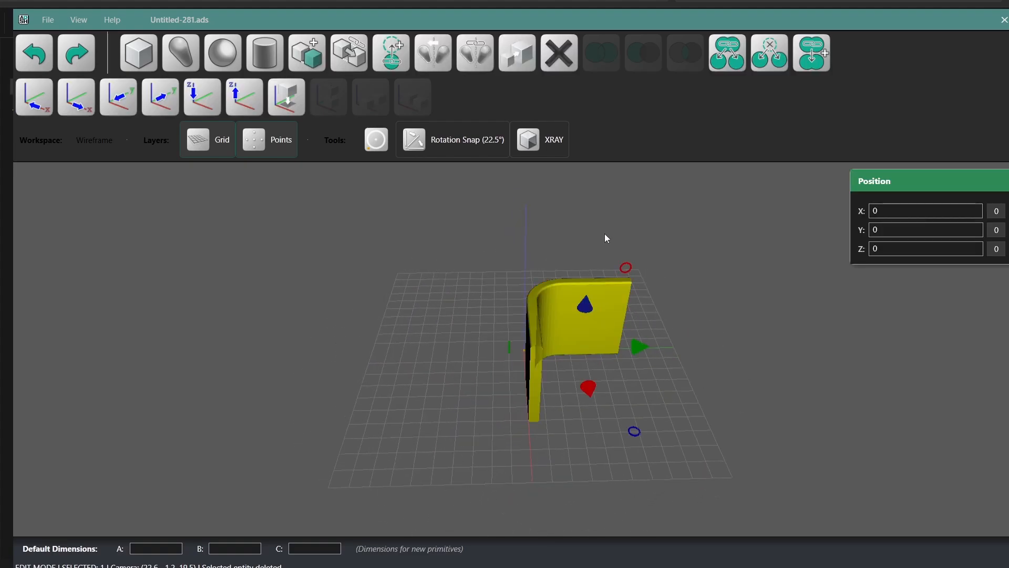
{"action": "left_click_drag", "start_coordinate": [626, 267], "coordinate": [553, 273]}
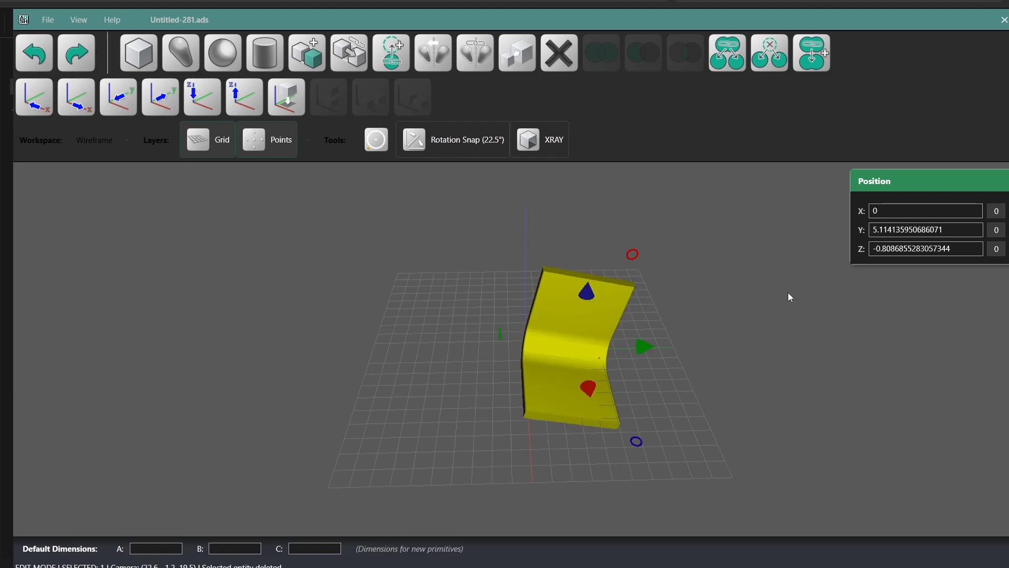
{"action": "left_click", "coordinate": [33, 53]}
{"action": "left_click", "coordinate": [585, 304]}
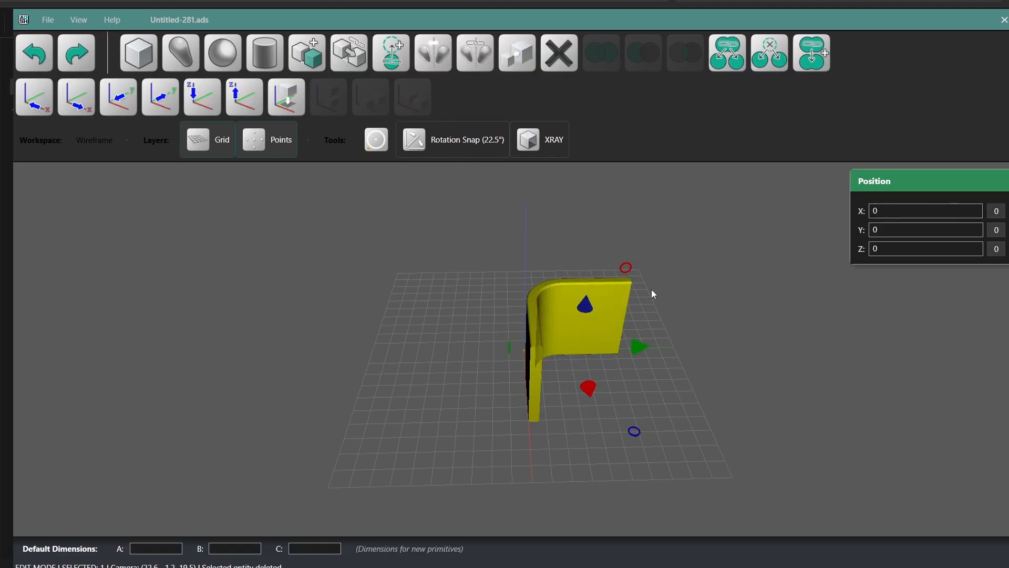
{"action": "left_click_drag", "start_coordinate": [626, 268], "coordinate": [569, 289]}
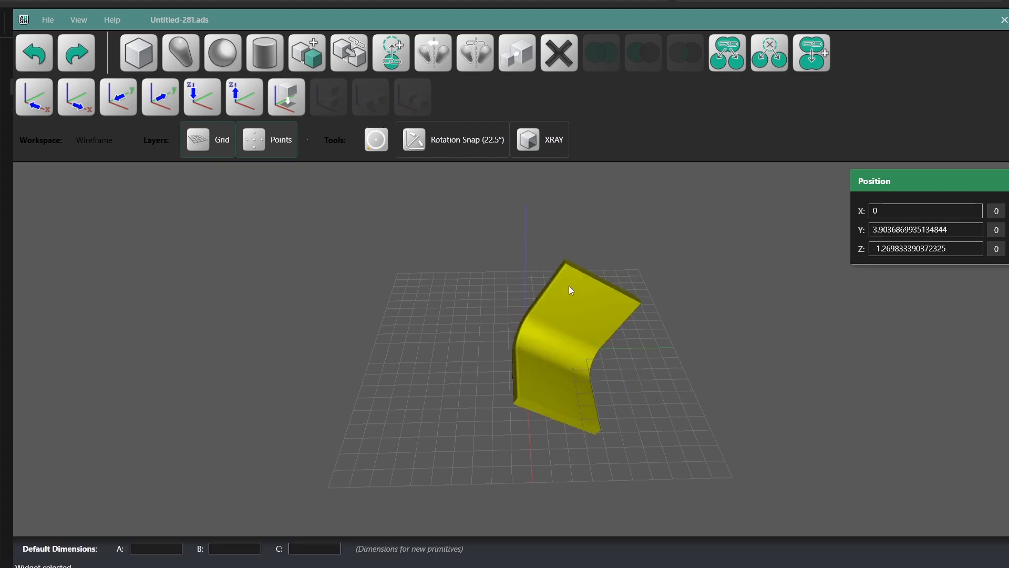
{"action": "left_click", "coordinate": [239, 98]}
{"action": "left_click", "coordinate": [688, 247]}
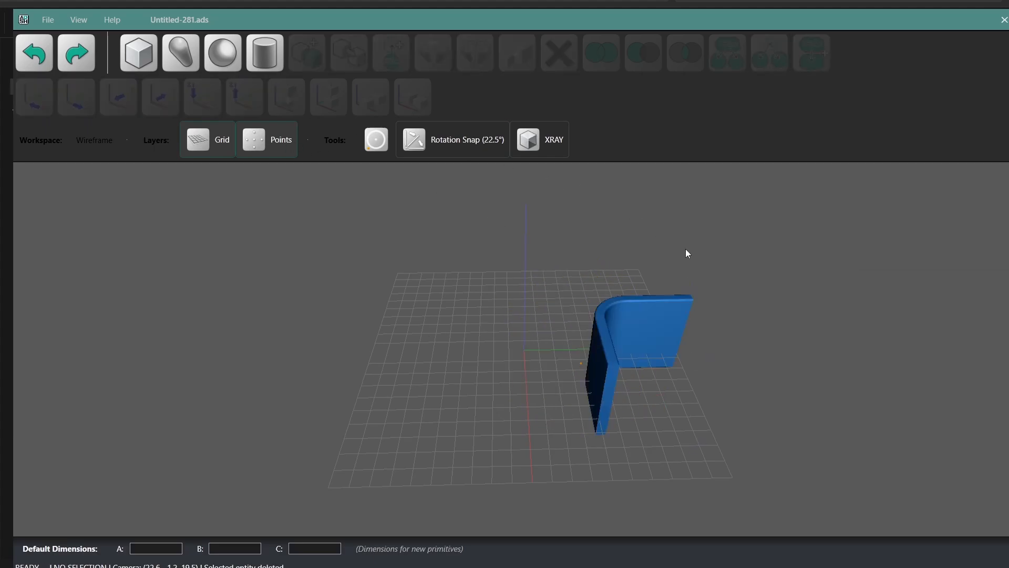
Step: Enable 22.5° rotation snap and rotate the corner part about the X axis until one leg lies flat and the other stands upright
{"action": "left_click", "coordinate": [651, 311]}
{"action": "left_click", "coordinate": [463, 142]}
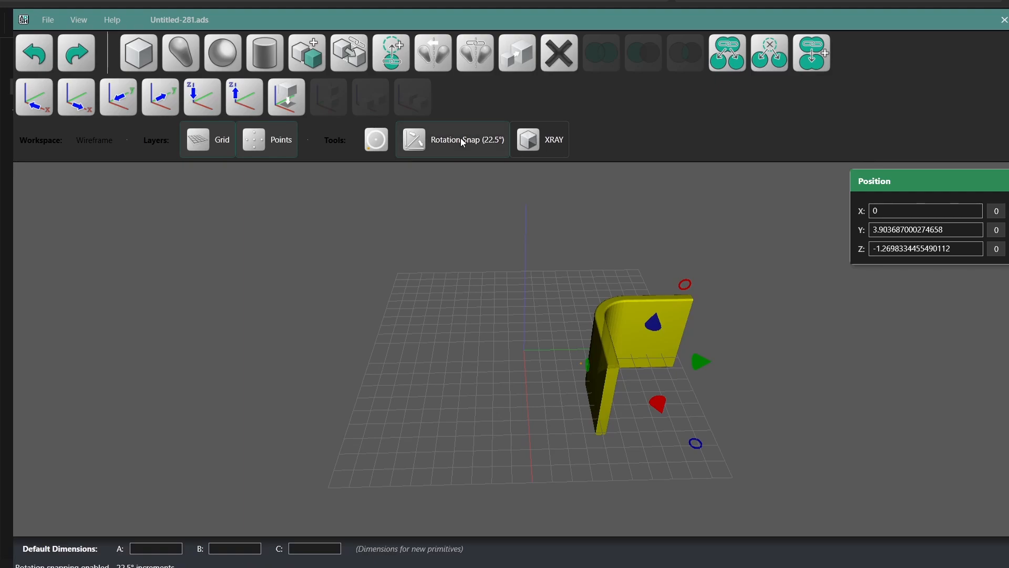
{"action": "left_click_drag", "start_coordinate": [684, 284], "coordinate": [610, 305]}
Step: Move the corner part to about X -2.2, Y 3.4 near the origin and drop it onto the ground plane
{"action": "left_click", "coordinate": [689, 377]}
{"action": "left_click_drag", "start_coordinate": [666, 377], "coordinate": [542, 367]}
{"action": "left_click", "coordinate": [284, 106]}
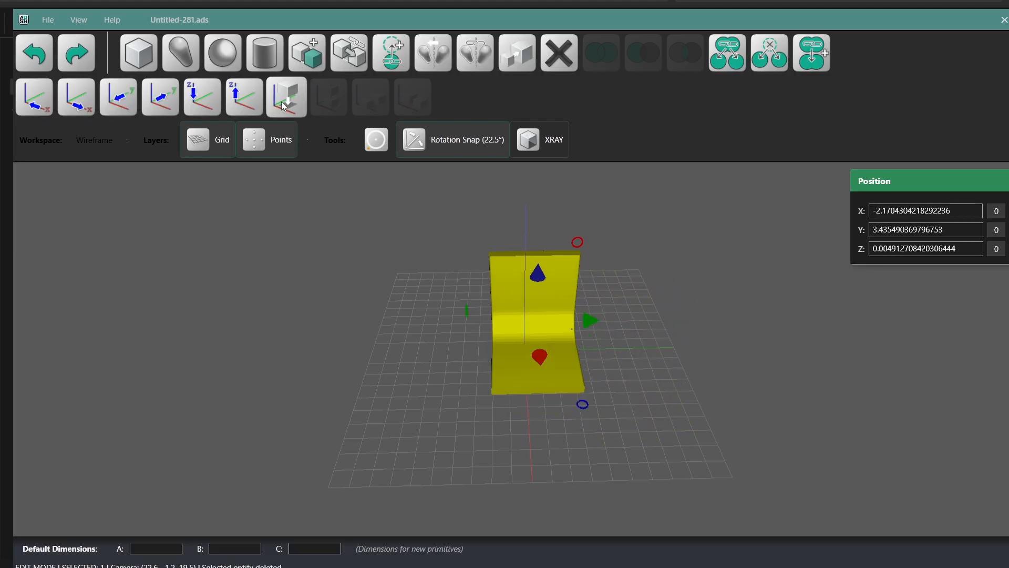
Step: Place a short, flat cylinder on the horizontal leg of the corner part, close to the bend
{"action": "left_click_drag", "start_coordinate": [458, 368], "coordinate": [505, 379]}
{"action": "scroll", "coordinate": [673, 433], "scroll_direction": "up", "scroll_amount": 5}
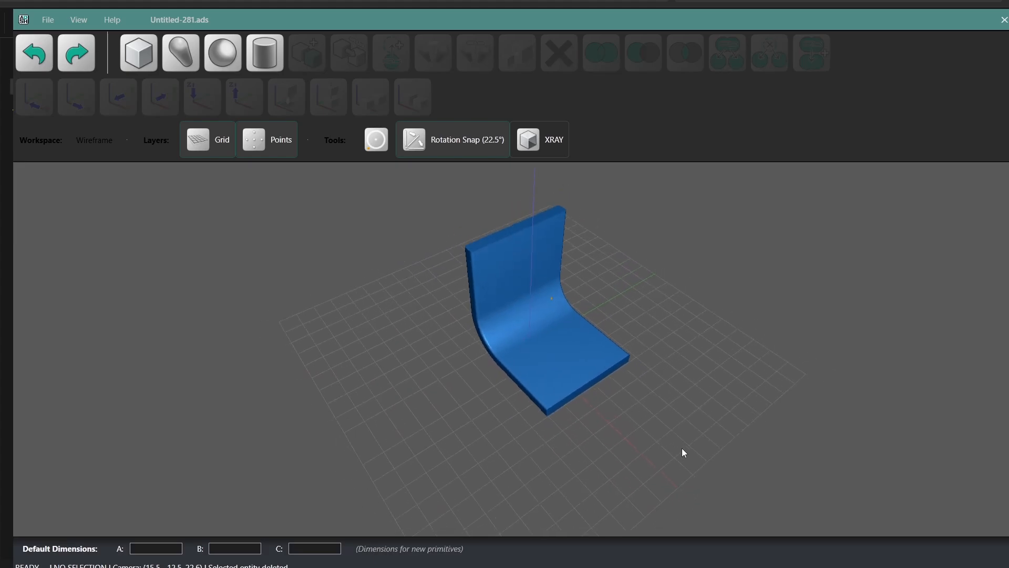
{"action": "middle_click_drag", "start_coordinate": [695, 468], "coordinate": [683, 460]}
{"action": "left_click_drag", "start_coordinate": [665, 437], "coordinate": [676, 446]}
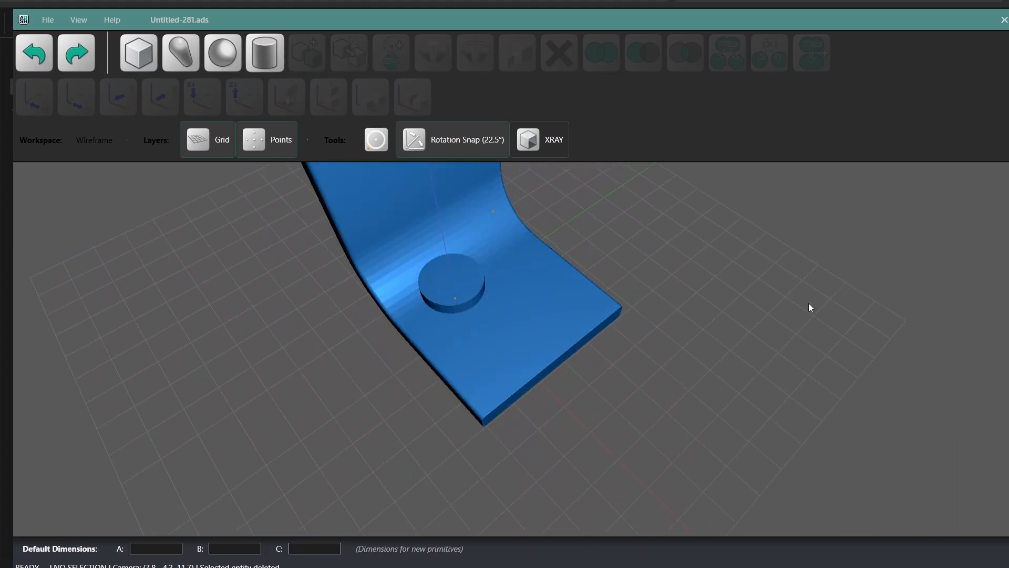
Step: Move the flat cylinder to about X 2.16, Y -0.35 on the horizontal leg and set its radius to 0.4 and end-point Z to 4
{"action": "left_click_drag", "start_coordinate": [448, 285], "coordinate": [485, 338]}
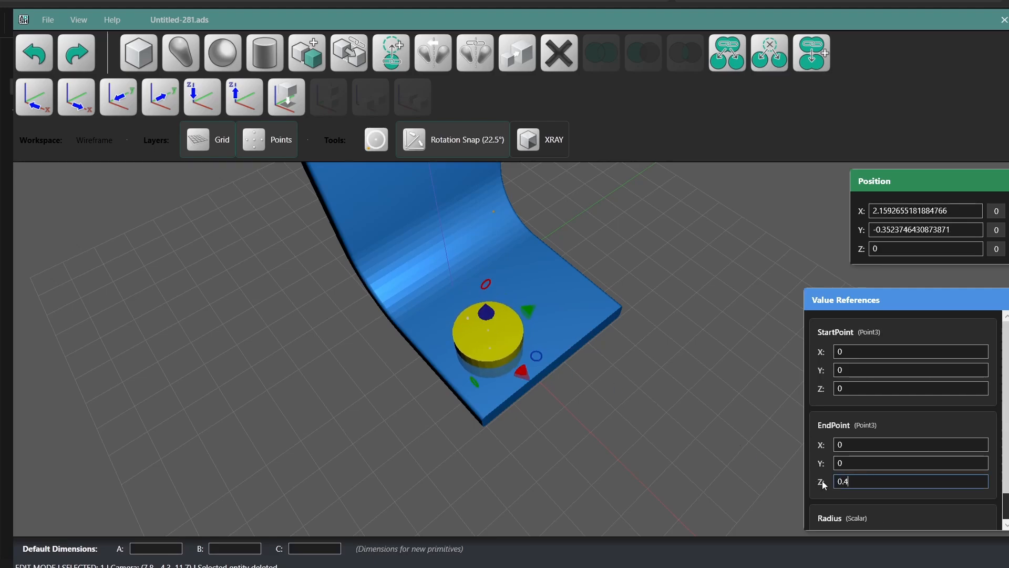
{"action": "left_click", "coordinate": [846, 482]}
{"action": "scroll", "coordinate": [930, 472], "scroll_direction": "down", "scroll_amount": 1}
{"action": "left_click", "coordinate": [884, 505]}
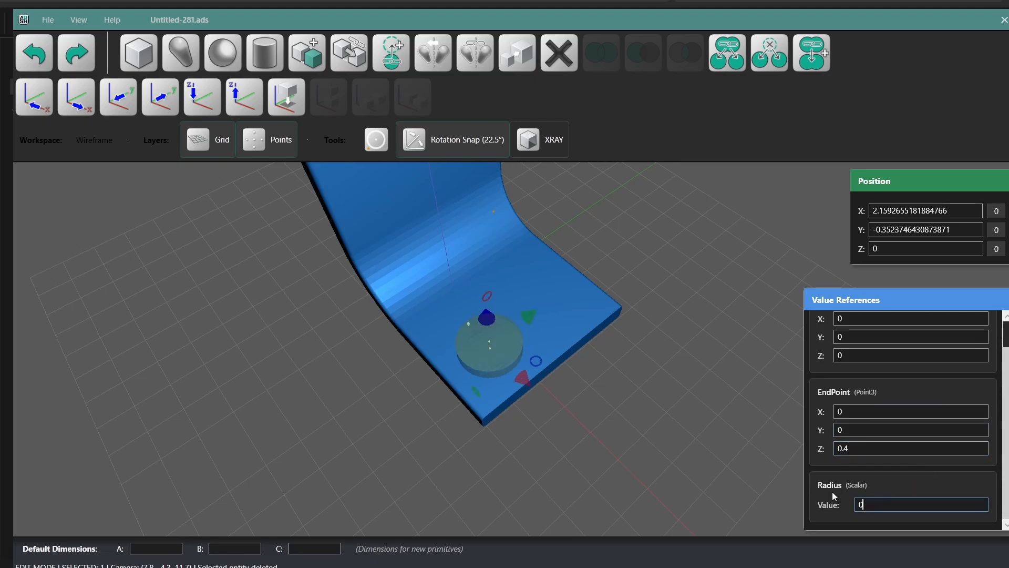
{"action": "type", "text": "0.4"}
{"action": "key", "text": "Return"}
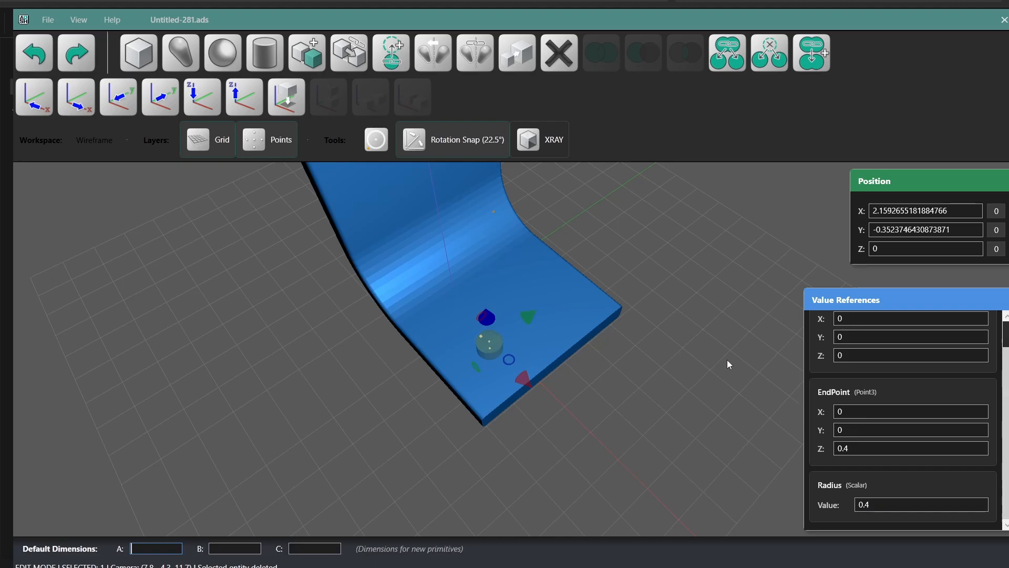
{"action": "left_click", "coordinate": [876, 448]}
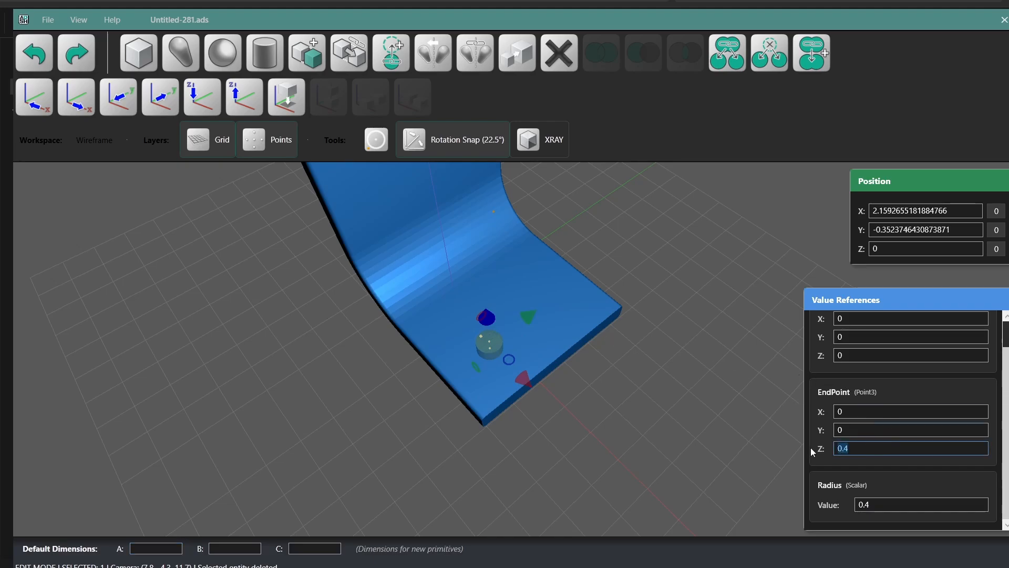
{"action": "type", "text": "4"}
{"action": "key", "text": "Return"}
{"action": "left_click", "coordinate": [677, 389]}
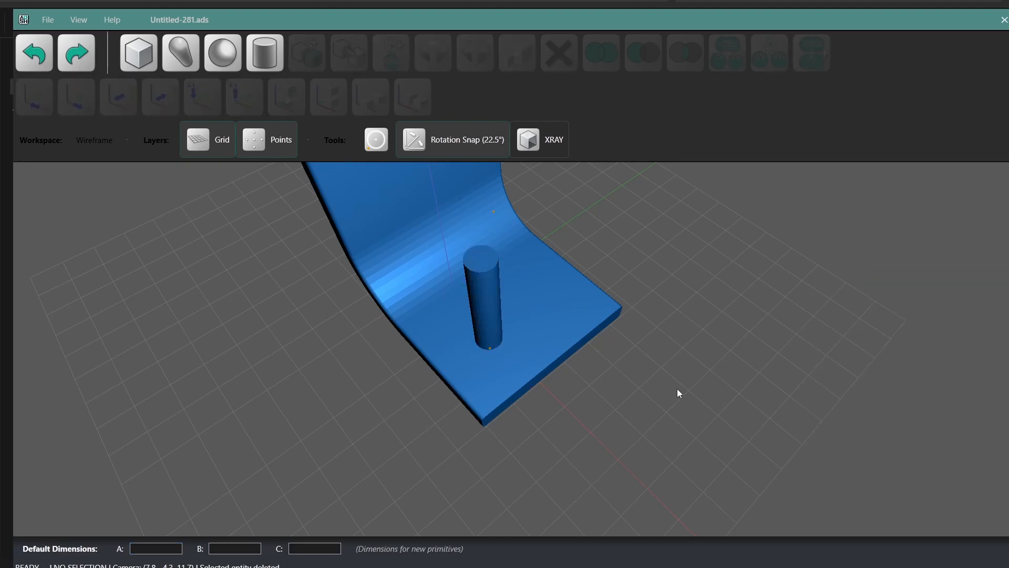
Step: Shorten the cylinder by pulling its upper end point down to about Z 3.77
{"action": "left_click_drag", "start_coordinate": [677, 389], "coordinate": [492, 272]}
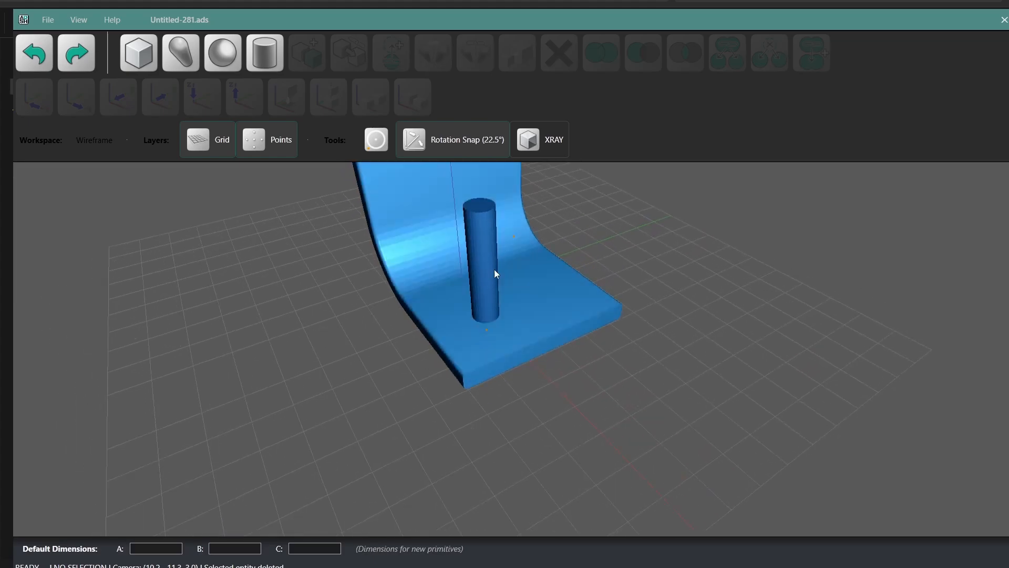
{"action": "left_click", "coordinate": [493, 268]}
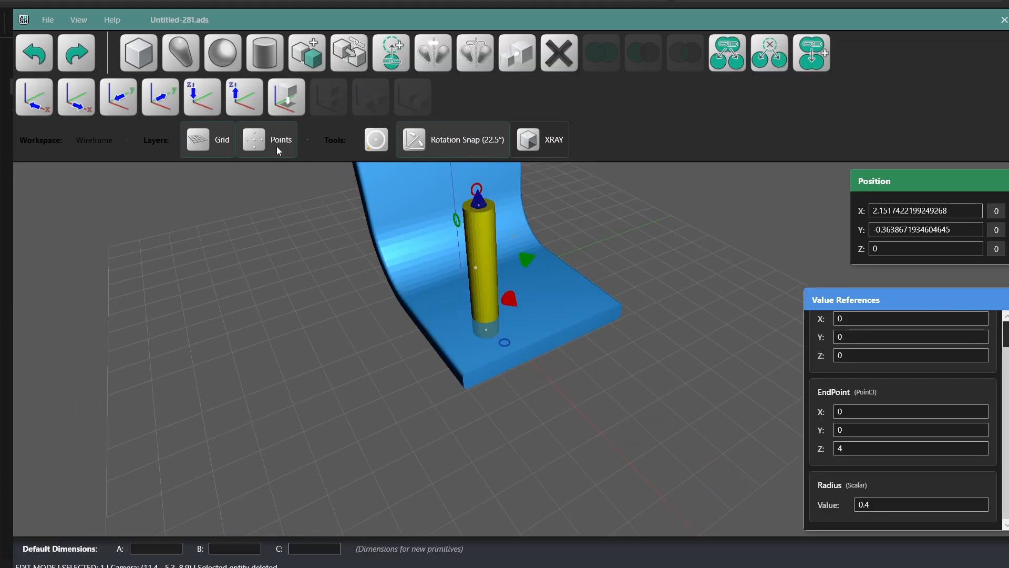
{"action": "left_click", "coordinate": [479, 205]}
{"action": "middle_click_drag", "start_coordinate": [481, 206], "coordinate": [503, 196]}
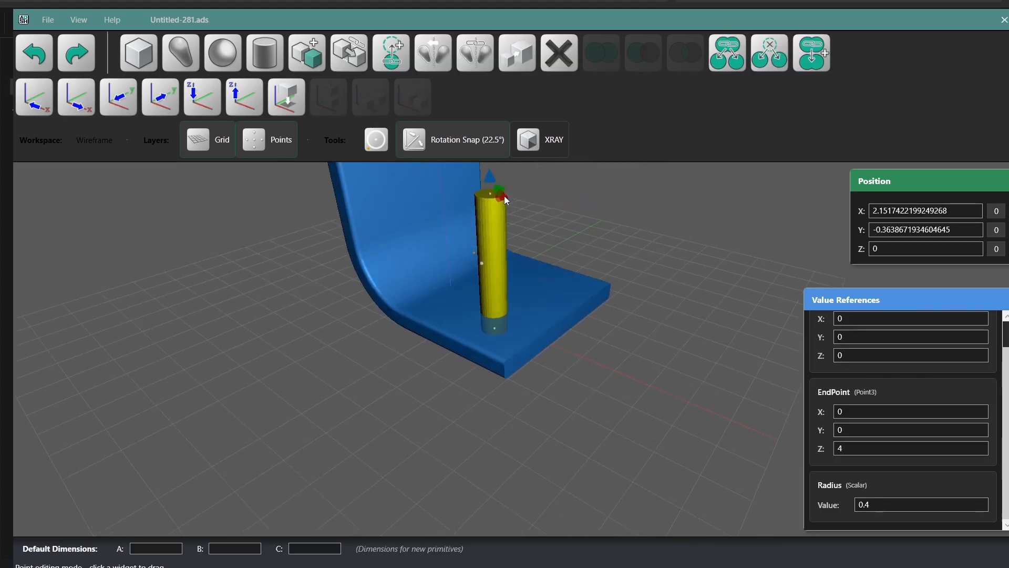
{"action": "left_click_drag", "start_coordinate": [506, 199], "coordinate": [495, 207]}
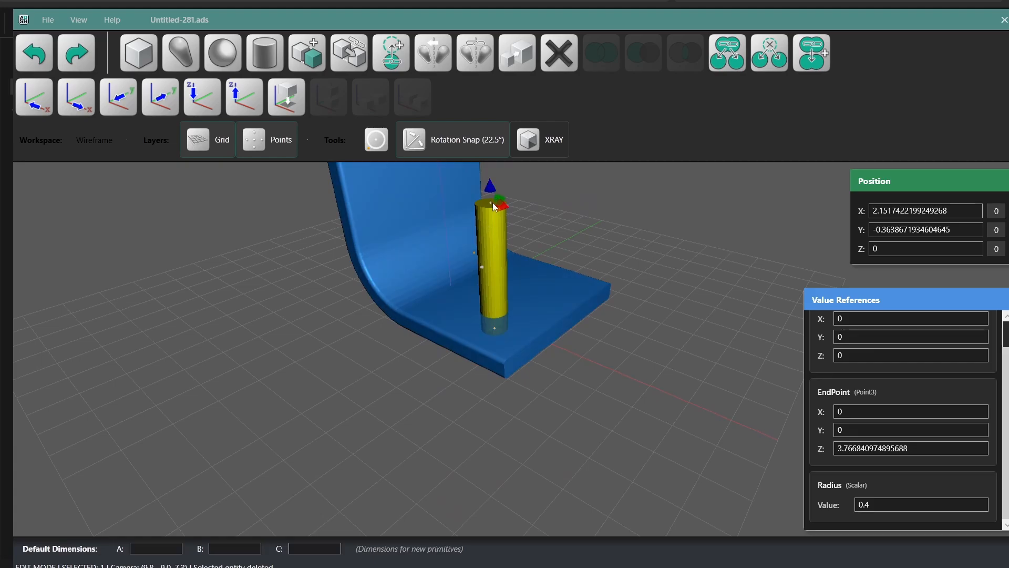
{"action": "left_click", "coordinate": [543, 215]}
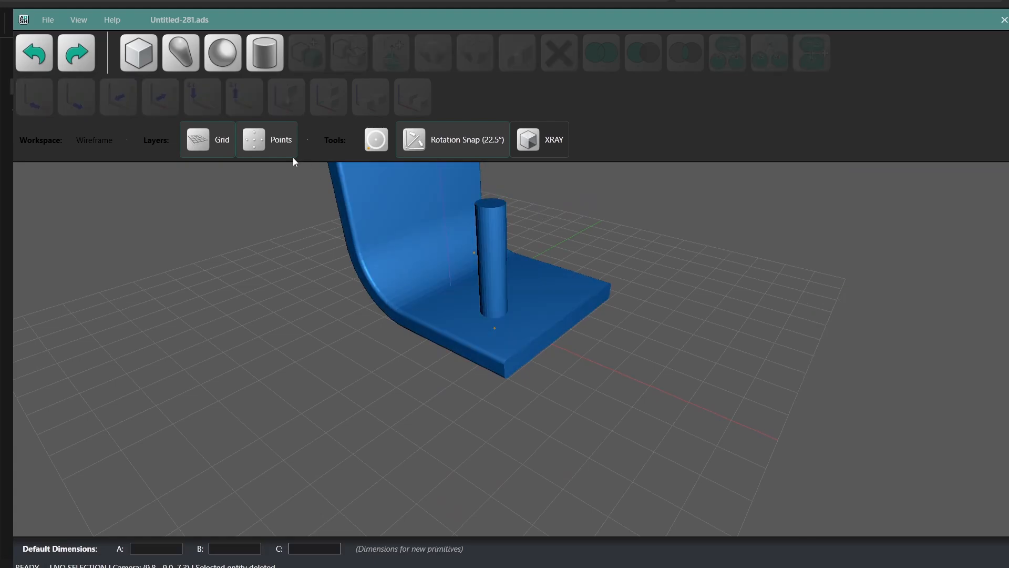
Step: Hide the points layer, lower the cylinder through the horizontal leg and shift it near the leg's front corner, at about X 2.64, Y -0.9, Z -1.33
{"action": "left_click", "coordinate": [276, 146]}
{"action": "left_click", "coordinate": [478, 231]}
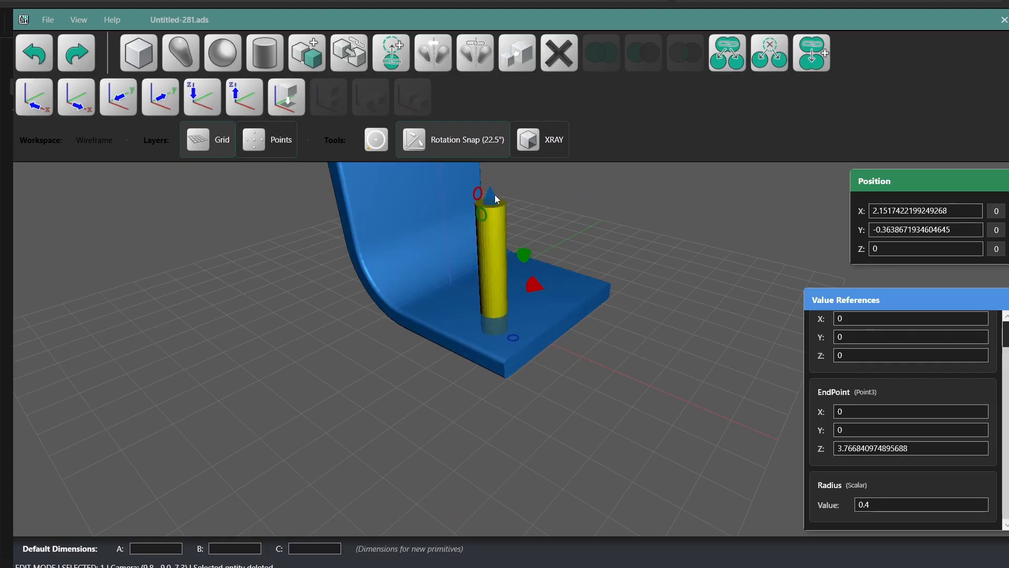
{"action": "left_click_drag", "start_coordinate": [494, 195], "coordinate": [513, 259]}
{"action": "left_click", "coordinate": [614, 232]}
{"action": "middle_click_drag", "start_coordinate": [614, 232], "coordinate": [609, 269]}
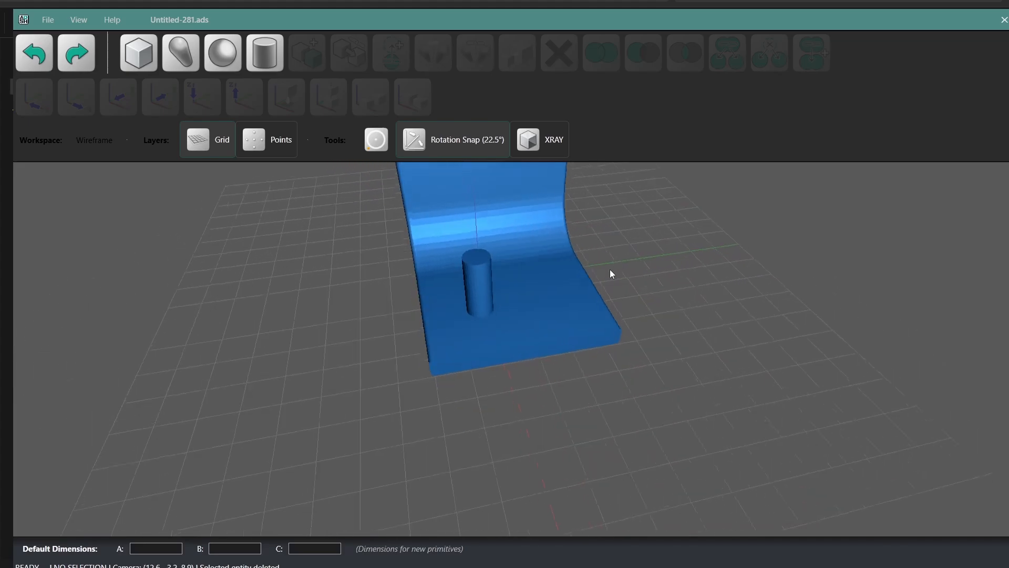
{"action": "left_click_drag", "start_coordinate": [474, 292], "coordinate": [469, 309]}
{"action": "left_click", "coordinate": [648, 345]}
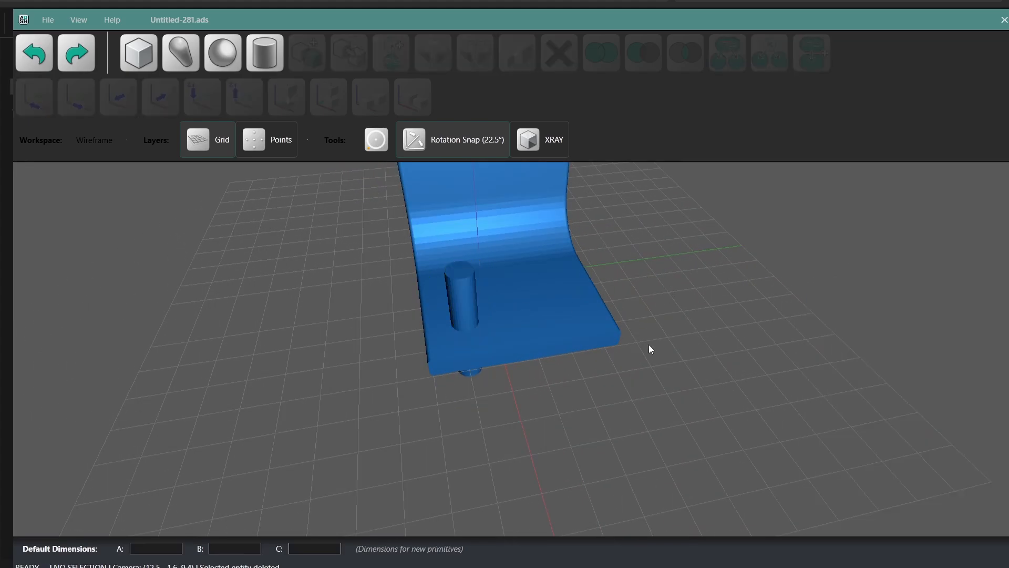
Step: Subtract the cylinder from the corner part to cut a round through-hole in the horizontal leg
{"action": "middle_click_drag", "start_coordinate": [648, 345], "coordinate": [702, 350]}
{"action": "left_click", "coordinate": [585, 309]}
{"action": "left_click", "coordinate": [480, 319], "text": "shift"}
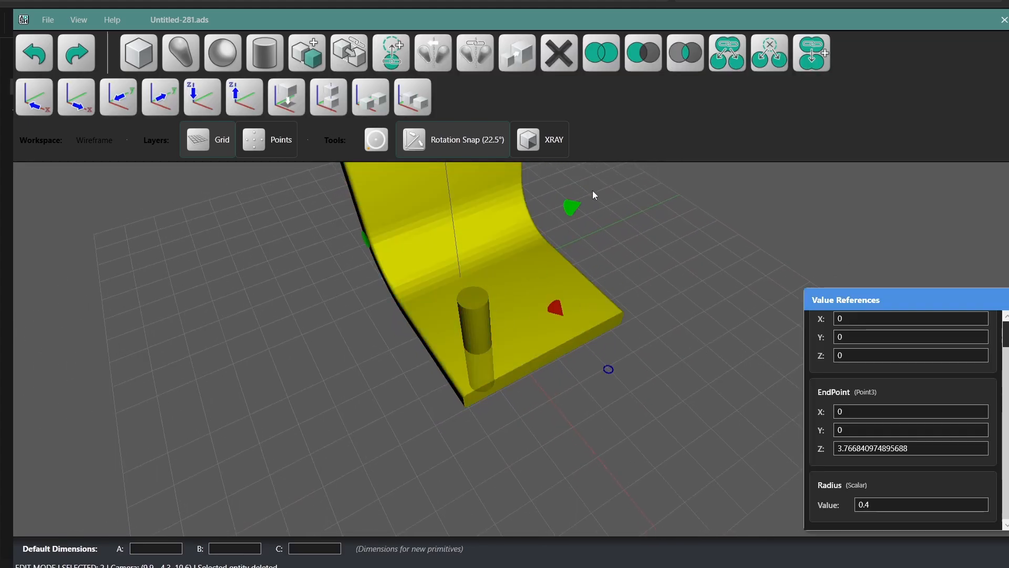
{"action": "left_click", "coordinate": [633, 58]}
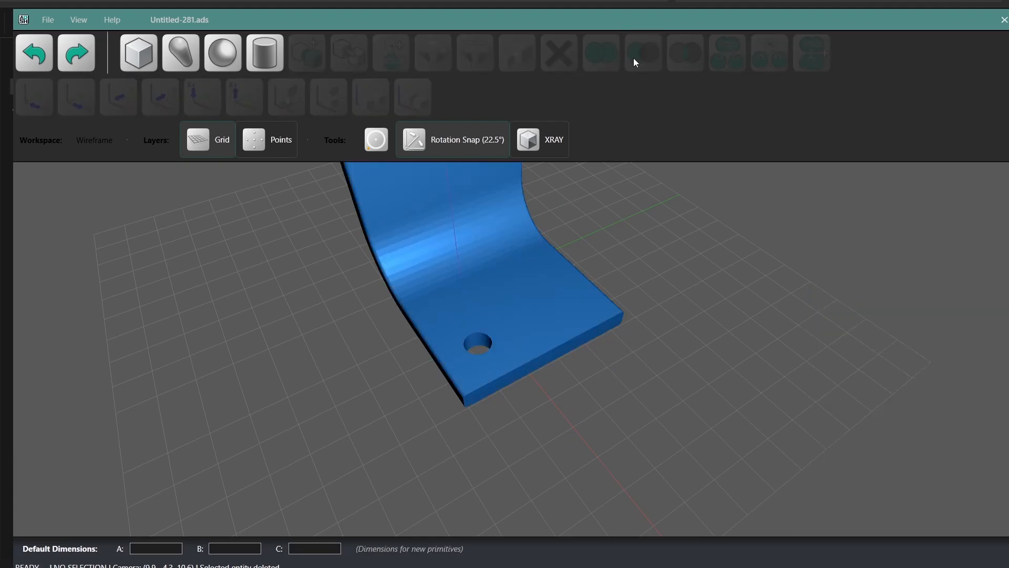
Step: Place a linked copy of the drilled corner part beside the original and dissolve the original's subtraction into its source bodies
{"action": "middle_click_drag", "start_coordinate": [681, 263], "coordinate": [579, 304]}
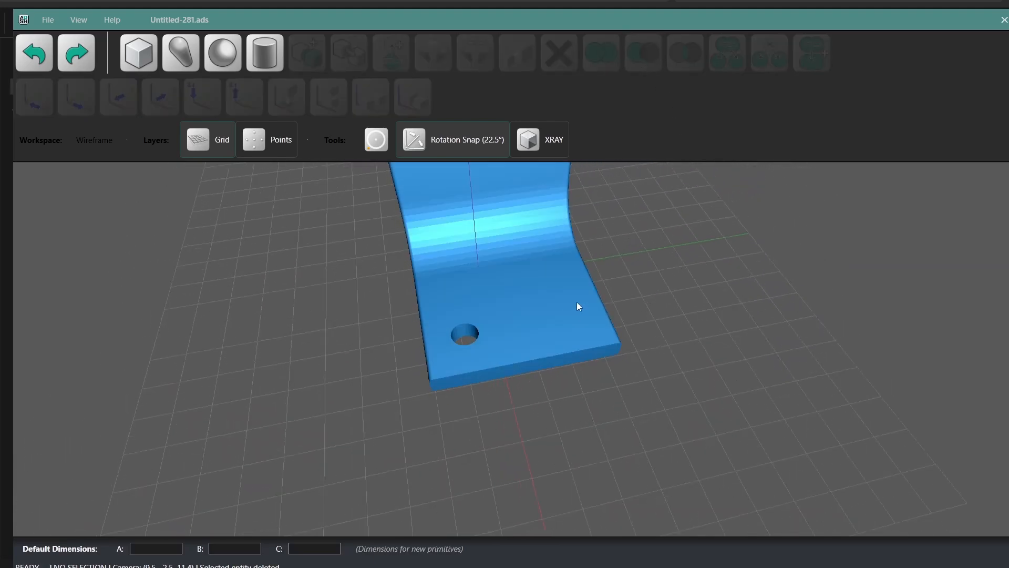
{"action": "left_click", "coordinate": [545, 310]}
{"action": "left_click_drag", "start_coordinate": [545, 310], "coordinate": [355, 344]}
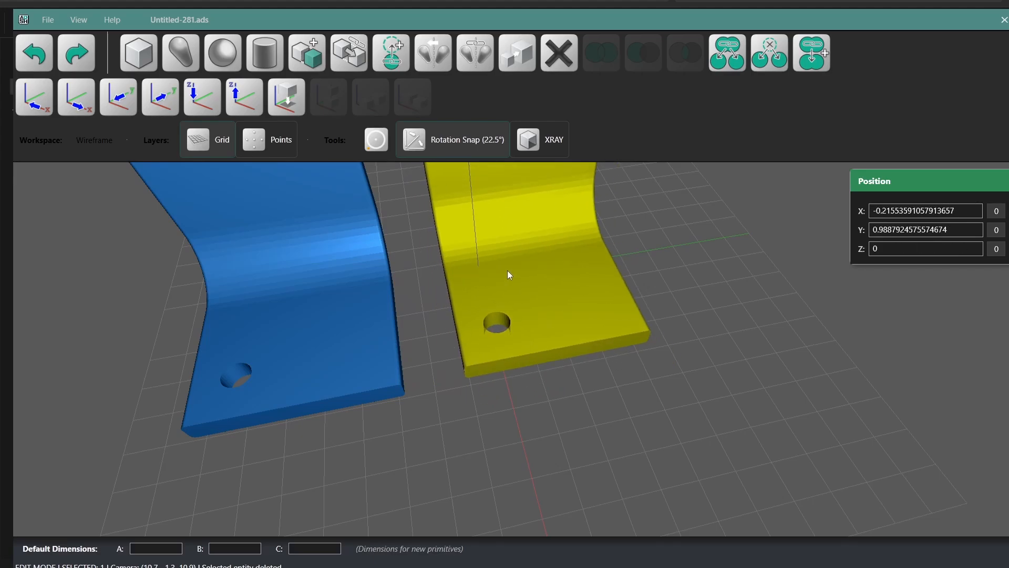
{"action": "left_click", "coordinate": [504, 273]}
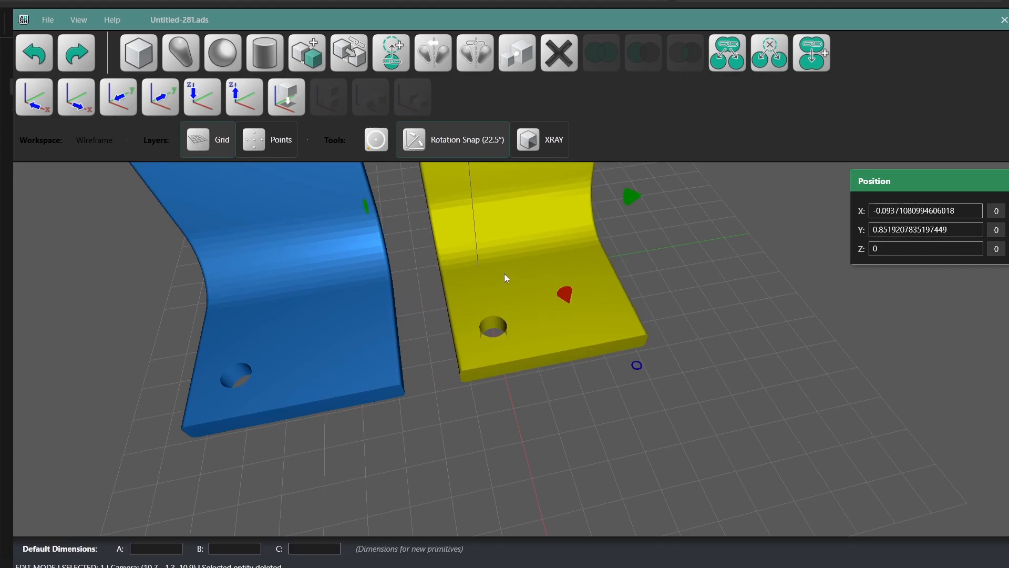
{"action": "left_click", "coordinate": [728, 52]}
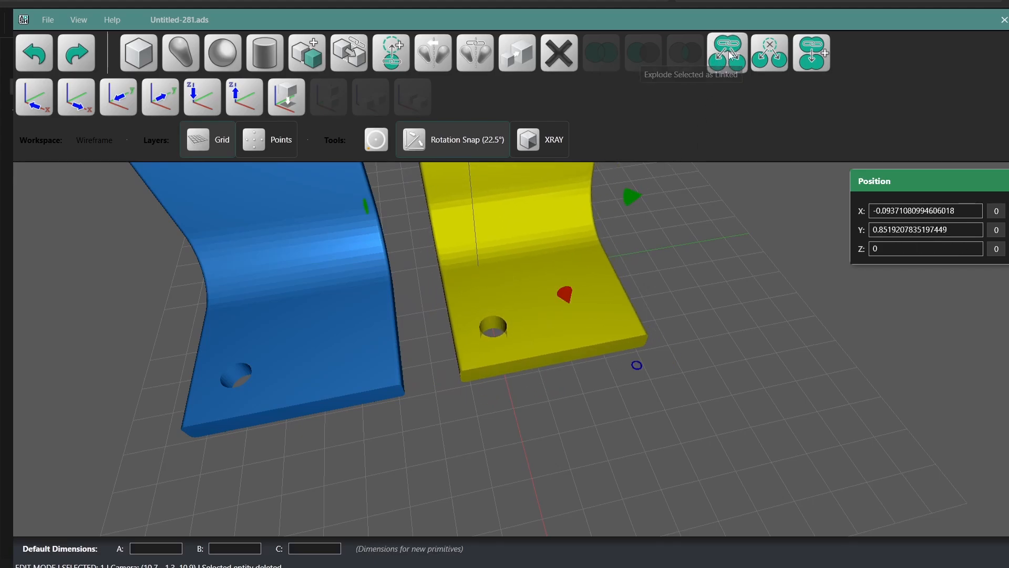
Step: Shift the separated cylinder along Y to about -0.83 and enlarge its radius to change the hole in the linked copy
{"action": "left_click", "coordinate": [466, 314]}
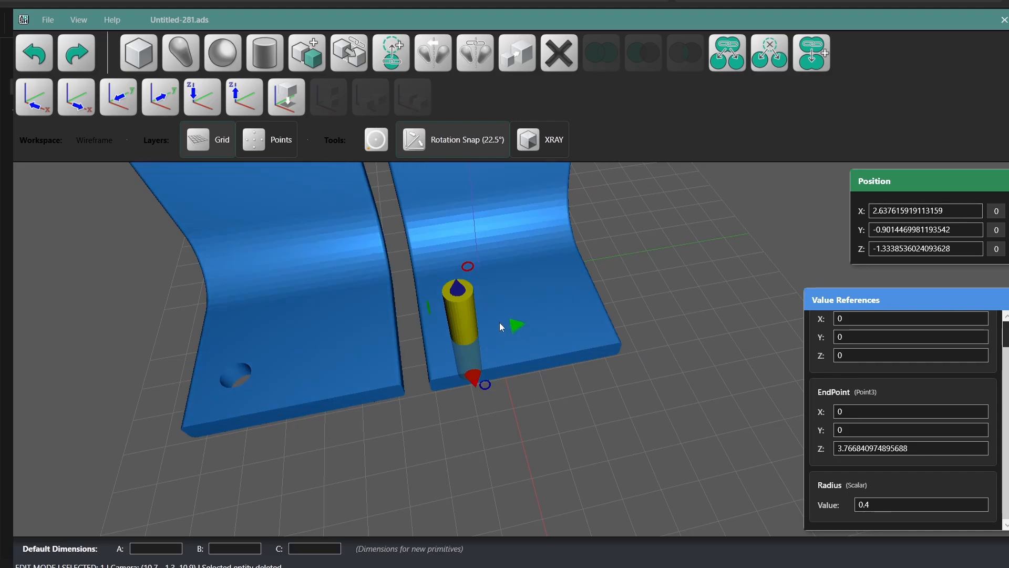
{"action": "mouse_move", "coordinate": [518, 325]}
{"action": "left_mouse_down"}
{"action": "mouse_move", "coordinate": [602, 312]}
{"action": "mouse_move", "coordinate": [522, 333]}
{"action": "left_mouse_up"}
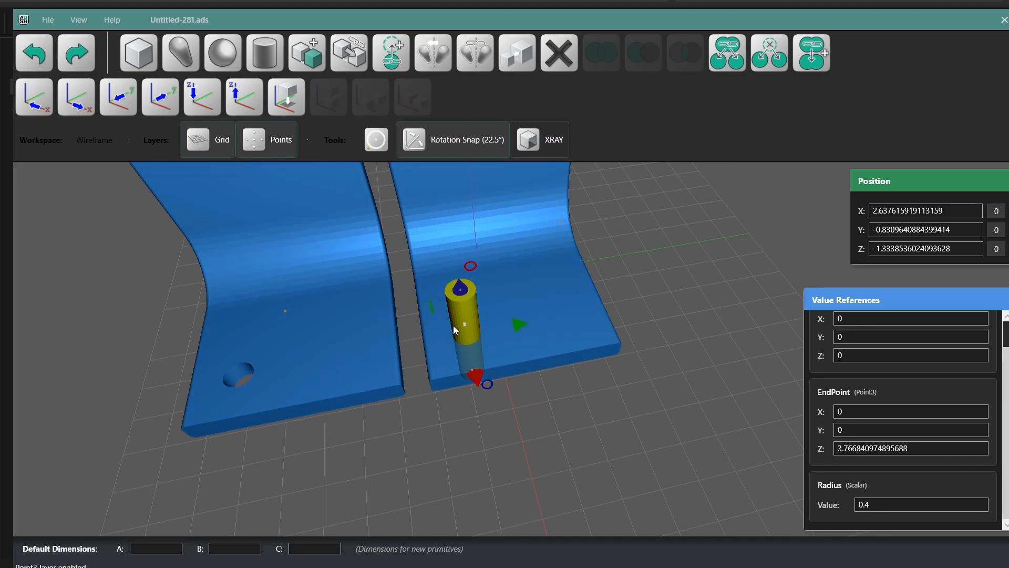
{"action": "left_click_drag", "start_coordinate": [469, 329], "coordinate": [468, 298]}
{"action": "left_click", "coordinate": [698, 274]}
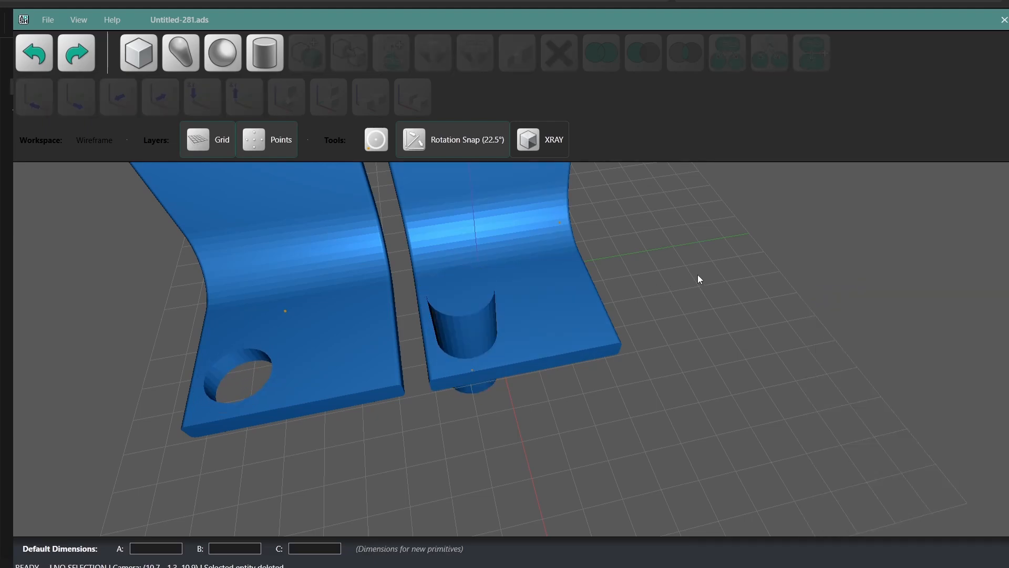
Step: Undo the cylinder edits and the copied part, and dissolve the subtraction so the corner part and cylinder are separate bodies again
{"action": "left_click", "coordinate": [33, 58]}
{"action": "left_click", "coordinate": [33, 58]}
{"action": "left_click", "coordinate": [33, 58]}
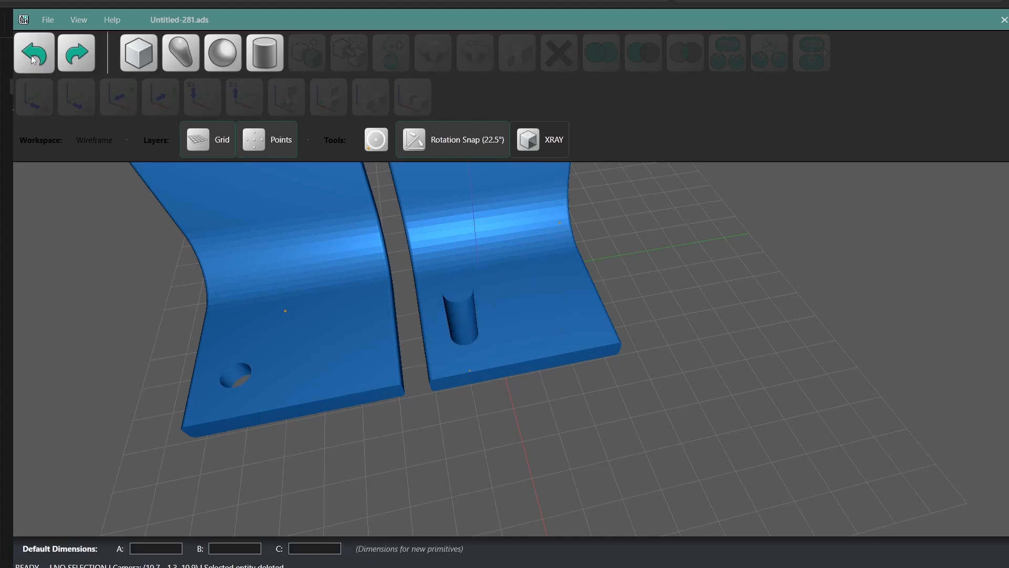
{"action": "left_click", "coordinate": [33, 58]}
{"action": "left_click", "coordinate": [33, 58]}
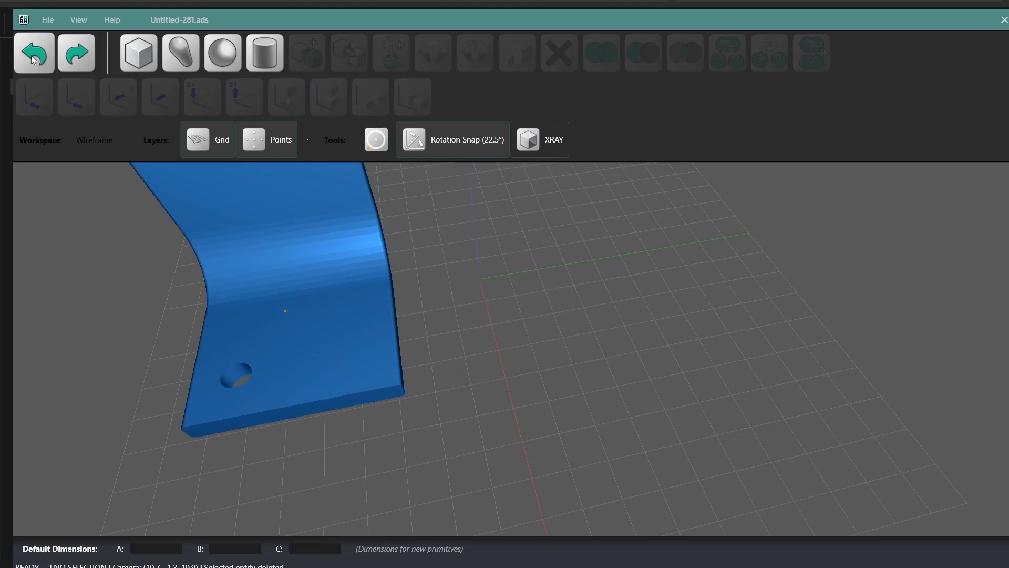
{"action": "left_click", "coordinate": [33, 58]}
{"action": "left_click", "coordinate": [724, 60]}
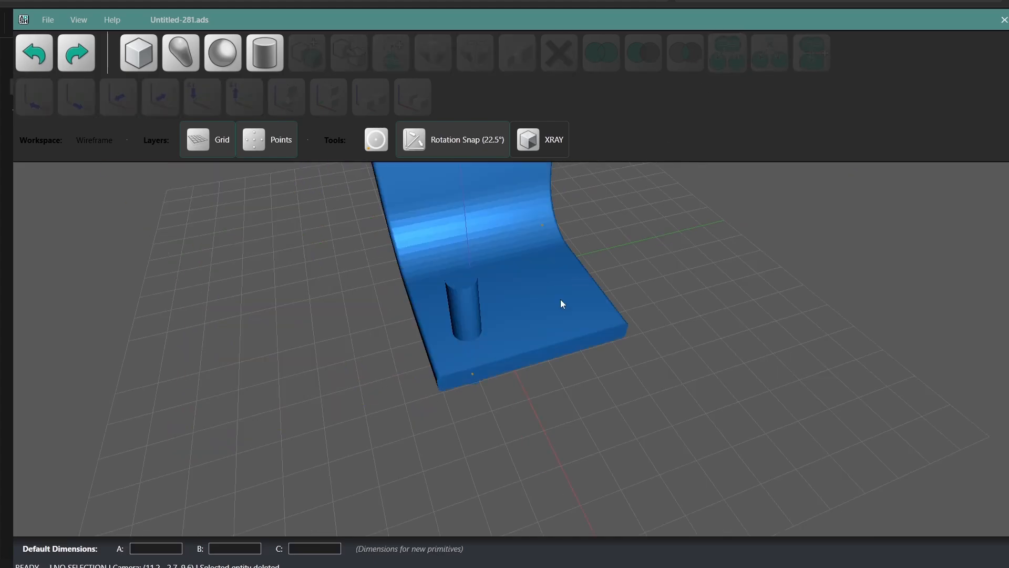
Step: Copy the cylinder to the opposite side of the horizontal leg and align both cylinders in a row parallel to its free edge
{"action": "left_click", "coordinate": [468, 307]}
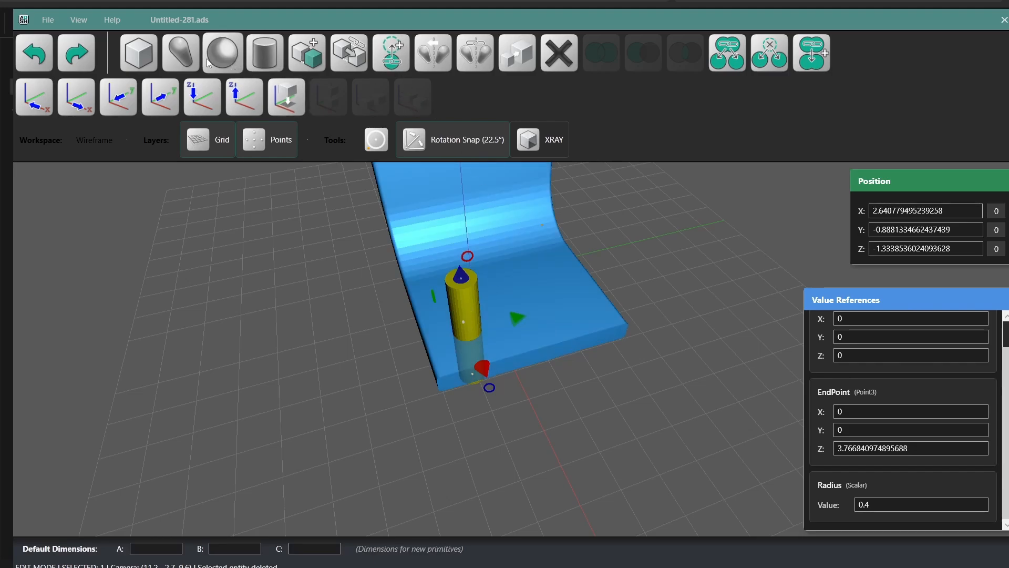
{"action": "left_click", "coordinate": [345, 59]}
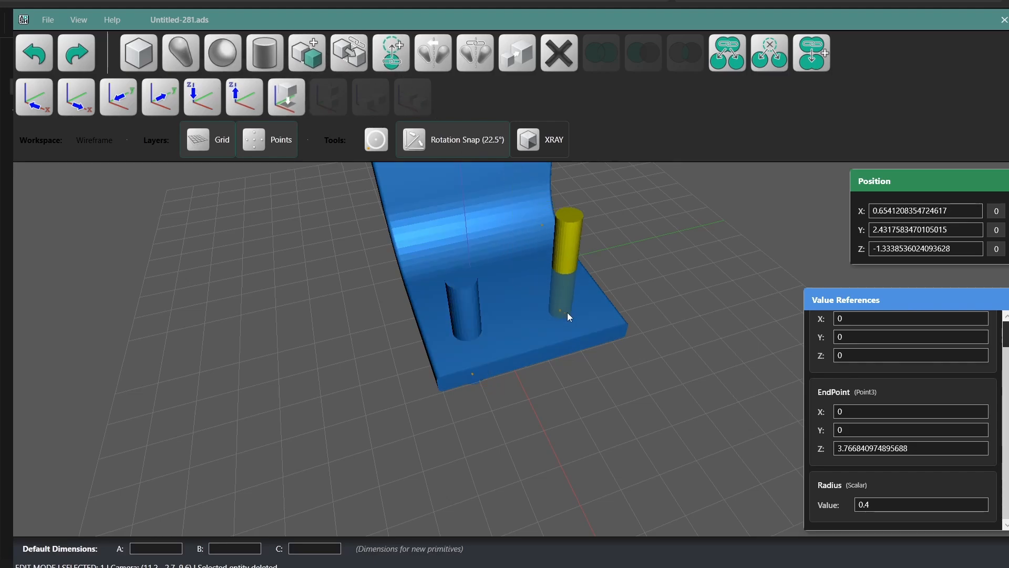
{"action": "left_click", "coordinate": [558, 326]}
{"action": "left_click", "coordinate": [471, 311], "text": "shift"}
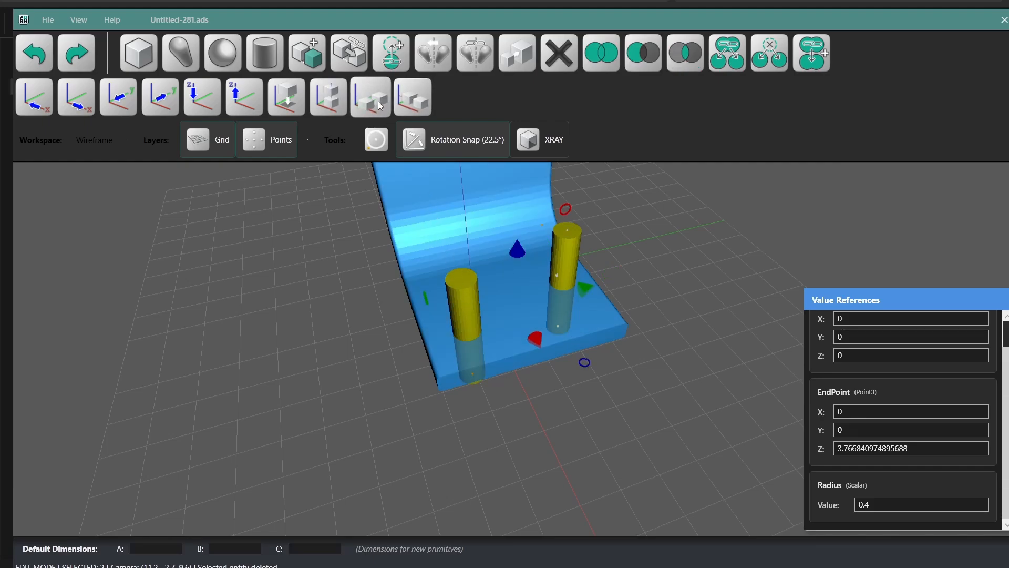
{"action": "left_click", "coordinate": [374, 102]}
{"action": "left_click", "coordinate": [641, 248]}
Step: Union the two cylinders and move the combined body along X closer to the free edge of the horizontal leg
{"action": "middle_click_drag", "start_coordinate": [672, 307], "coordinate": [608, 304]}
{"action": "left_click", "coordinate": [578, 288]}
{"action": "left_click", "coordinate": [453, 292], "text": "shift"}
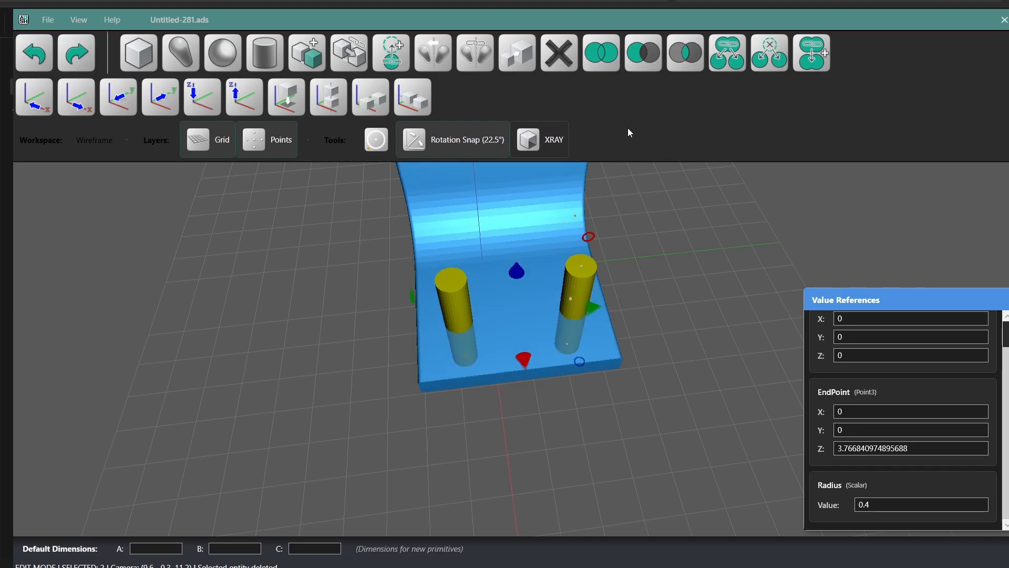
{"action": "left_click", "coordinate": [600, 61]}
{"action": "middle_click_drag", "start_coordinate": [660, 317], "coordinate": [559, 280]}
{"action": "left_click", "coordinate": [559, 289]}
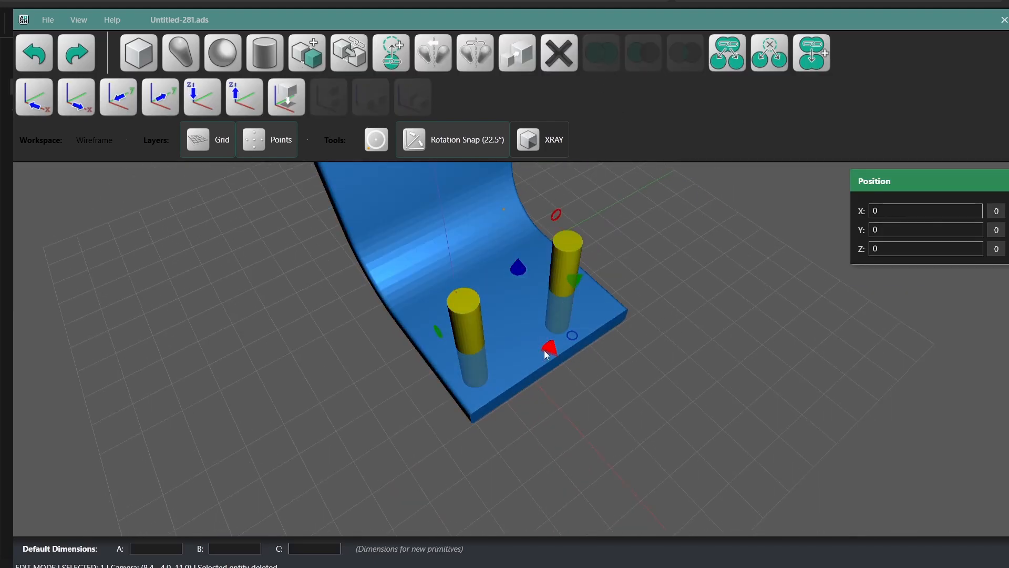
{"action": "left_click_drag", "start_coordinate": [547, 355], "coordinate": [563, 371]}
{"action": "left_click", "coordinate": [626, 365]}
Step: Subtract the united cylinders from the corner part to cut two through-holes in the horizontal leg
{"action": "left_click", "coordinate": [446, 252]}
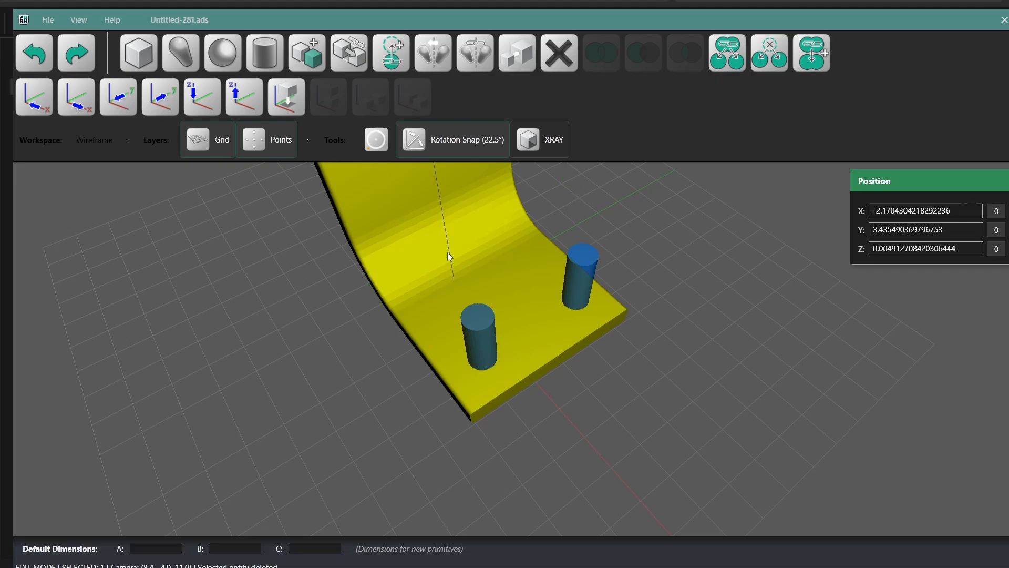
{"action": "left_click", "coordinate": [489, 336], "text": "shift"}
{"action": "left_click", "coordinate": [649, 69]}
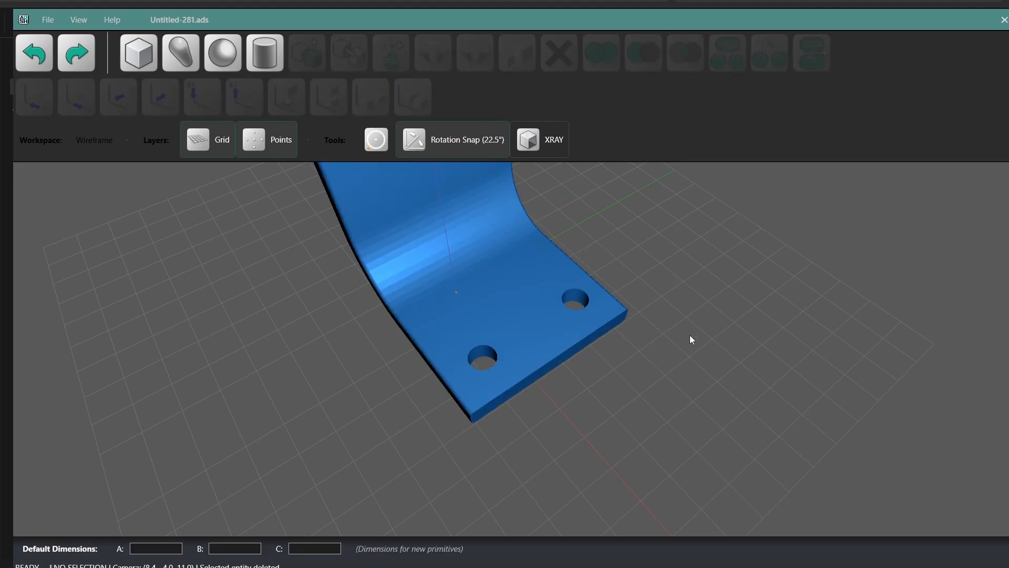
Step: Export the drilled corner part as a 3MF file named corner in the Demo folder, using centimeter units and scale factor 1.0
{"action": "scroll", "coordinate": [689, 335], "scroll_direction": "down", "scroll_amount": 5}
{"action": "left_click", "coordinate": [506, 303]}
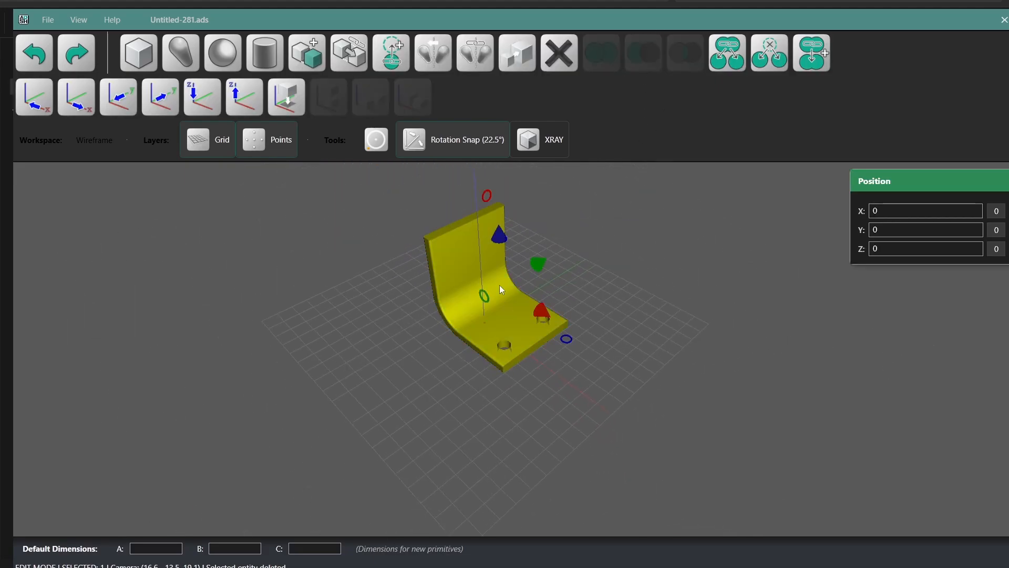
{"action": "left_click", "coordinate": [48, 21]}
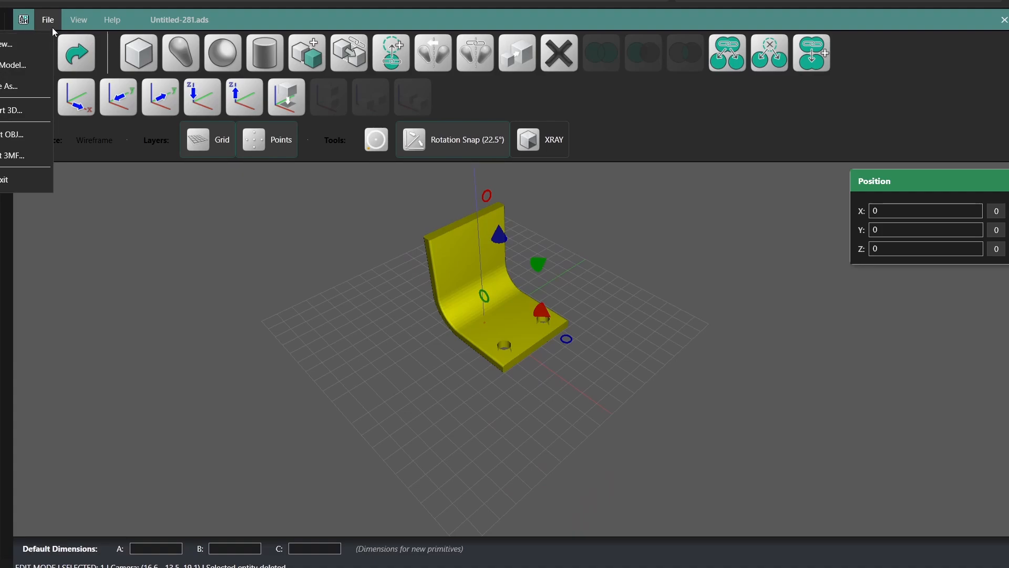
{"action": "left_click_drag", "start_coordinate": [273, 25], "coordinate": [438, 25]}
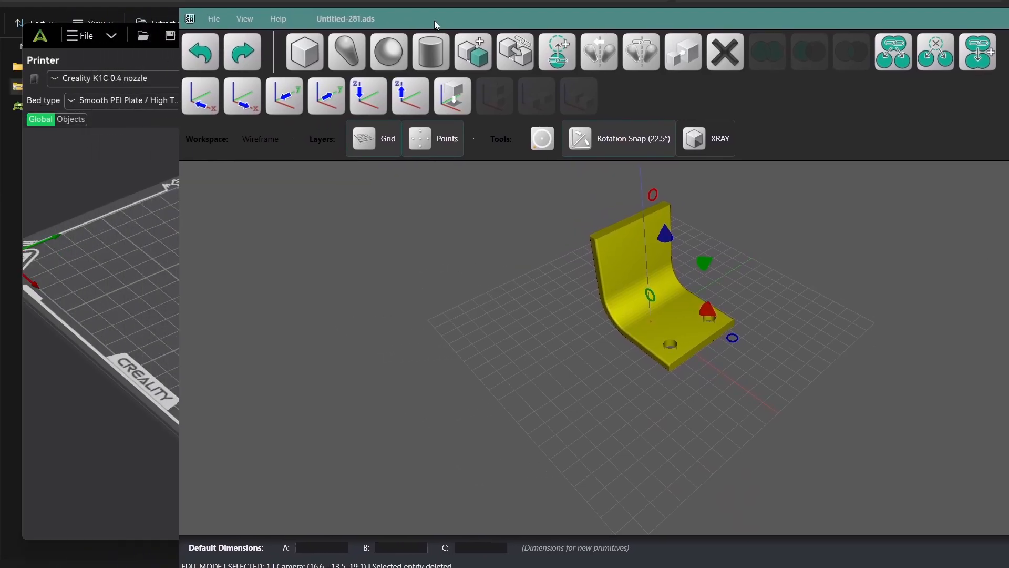
{"action": "left_click", "coordinate": [214, 19]}
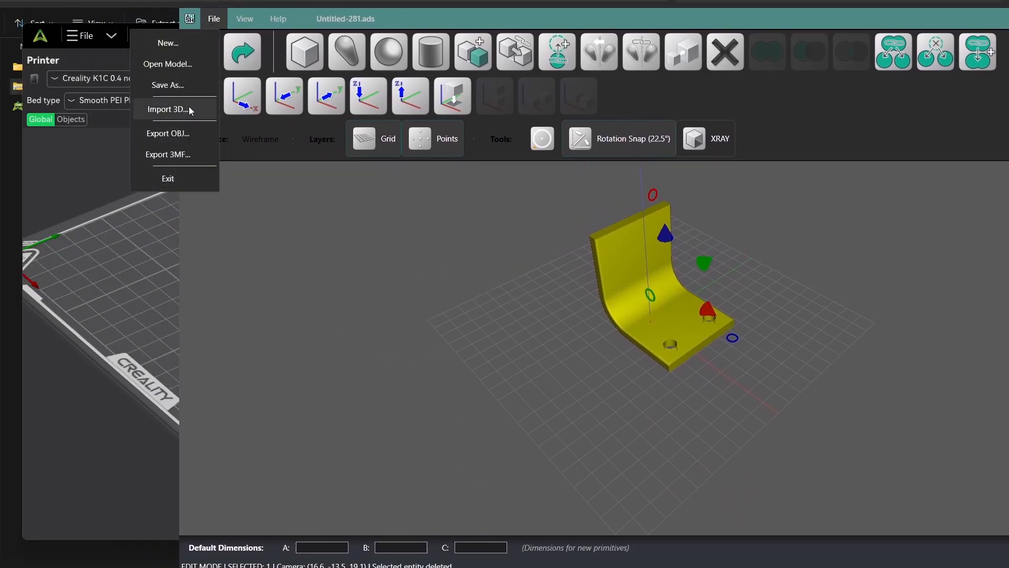
{"action": "left_click", "coordinate": [178, 155]}
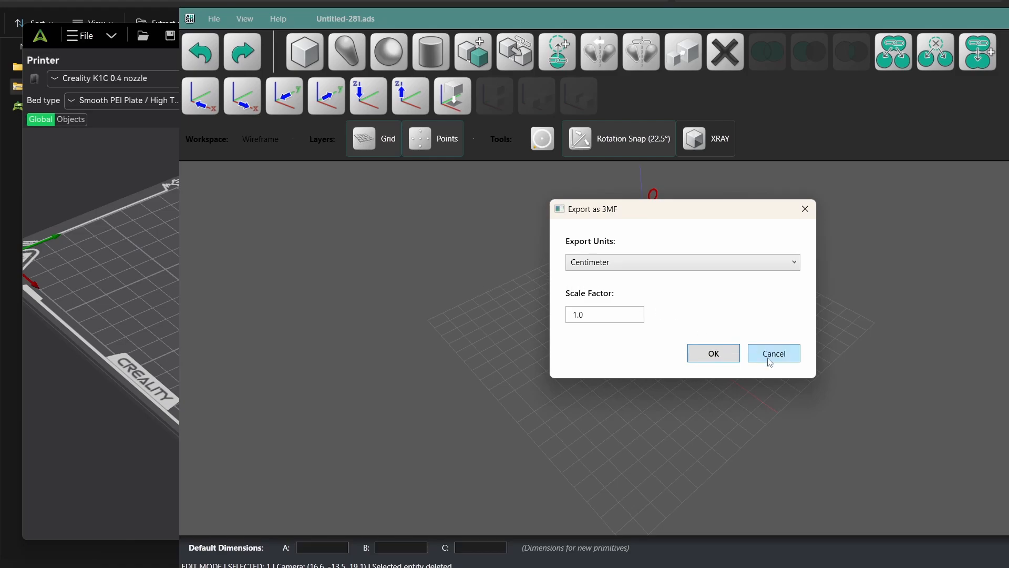
{"action": "left_click", "coordinate": [714, 353]}
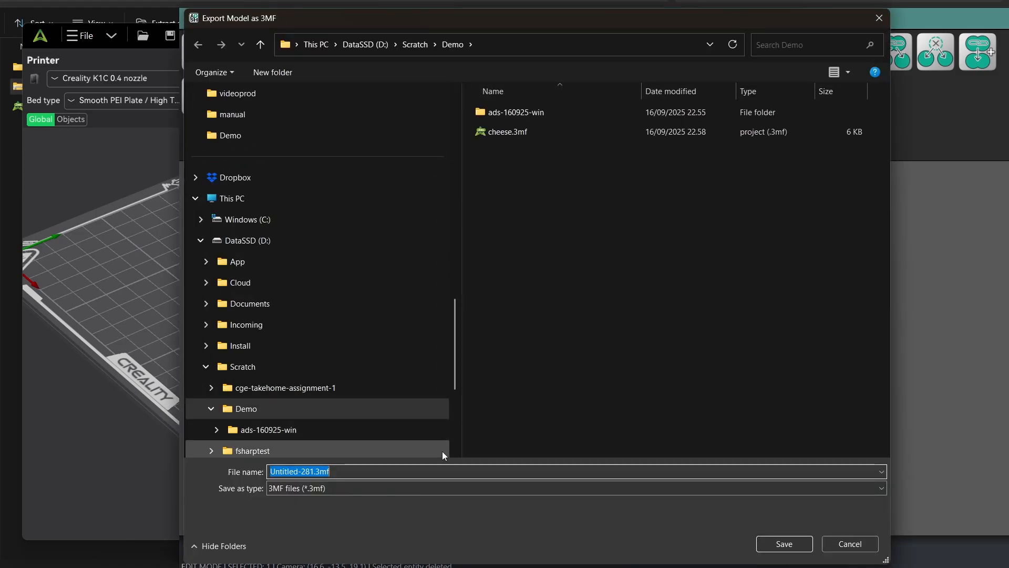
{"action": "type", "text": "corner"}
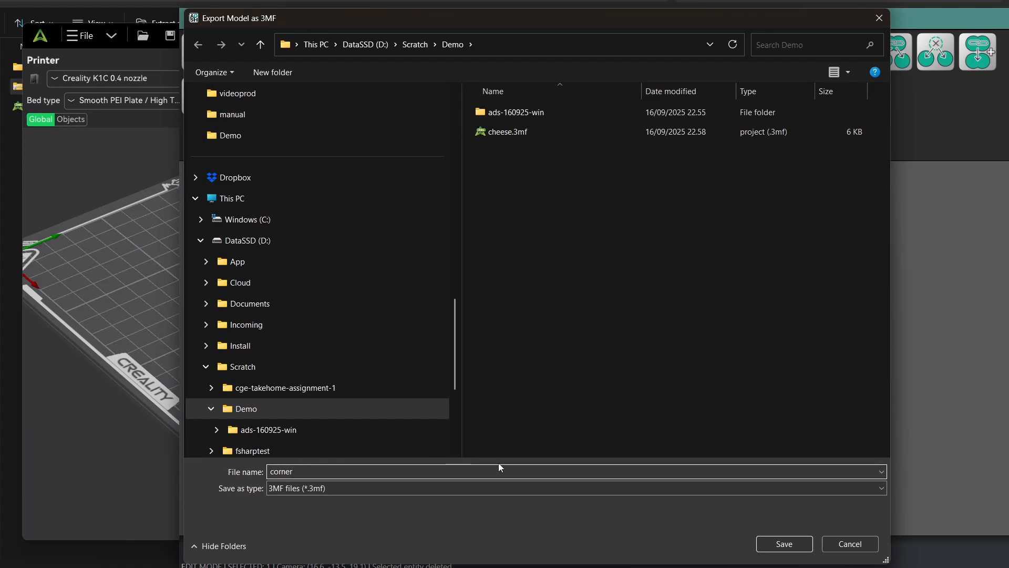
{"action": "left_click", "coordinate": [783, 543]}
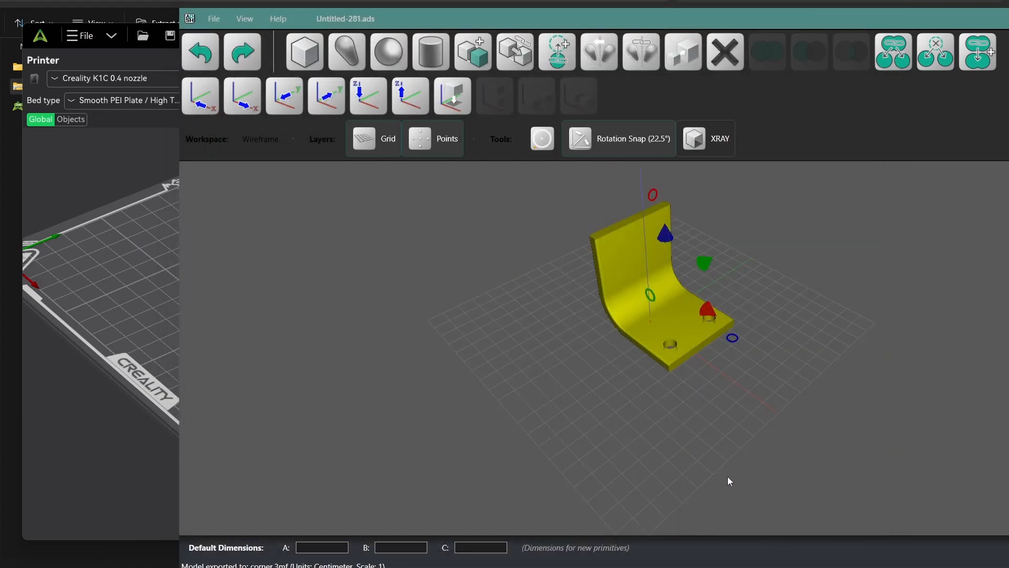
Step: Switch to Creality Print and import corner.3mf from the Demo folder onto the build plate as geometry only
{"action": "left_click", "coordinate": [90, 63]}
{"action": "left_click", "coordinate": [80, 35]}
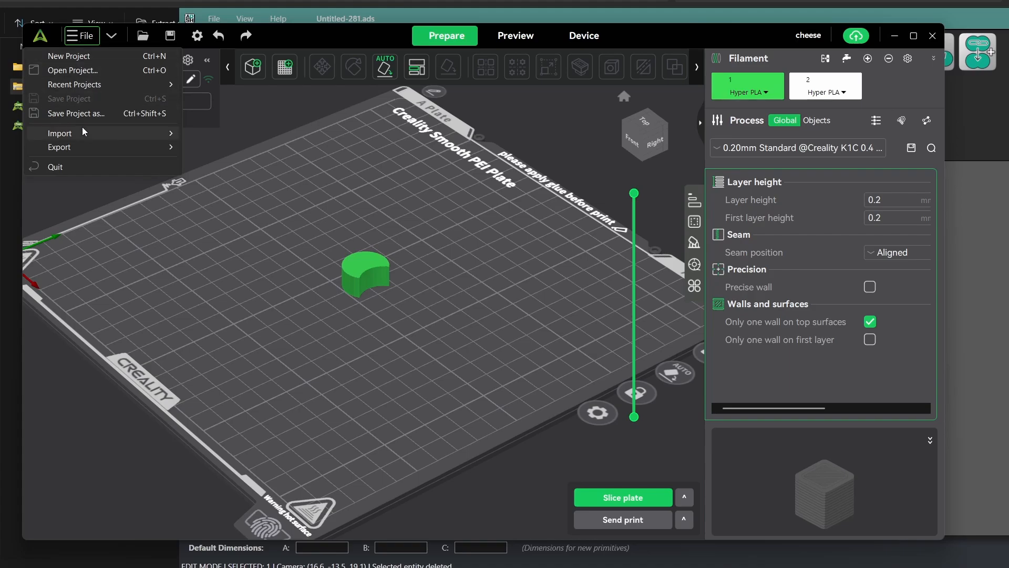
{"action": "mouse_move", "coordinate": [81, 133]}
{"action": "left_click", "coordinate": [238, 134]}
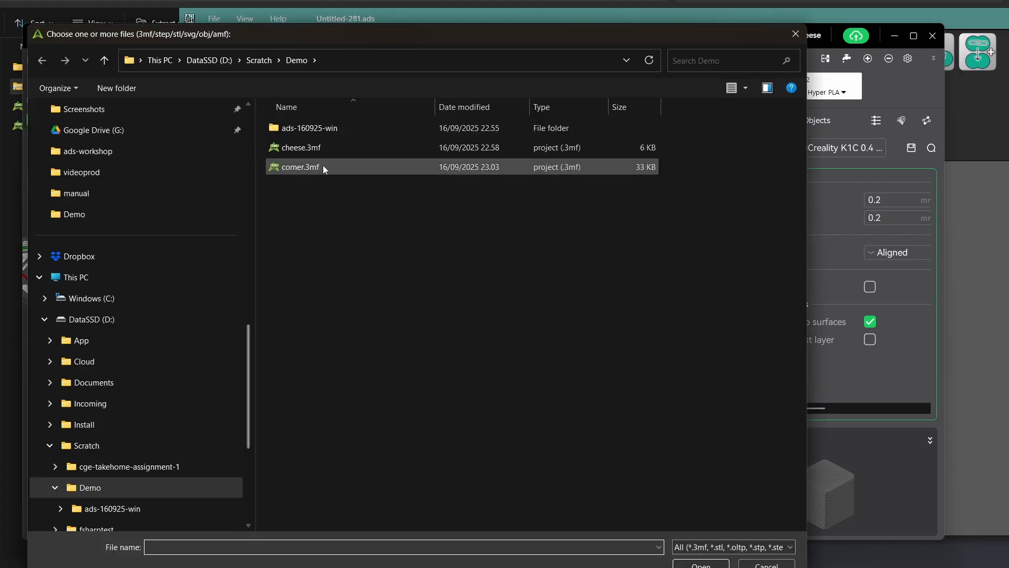
{"action": "left_click", "coordinate": [322, 166]}
{"action": "left_click", "coordinate": [700, 564]}
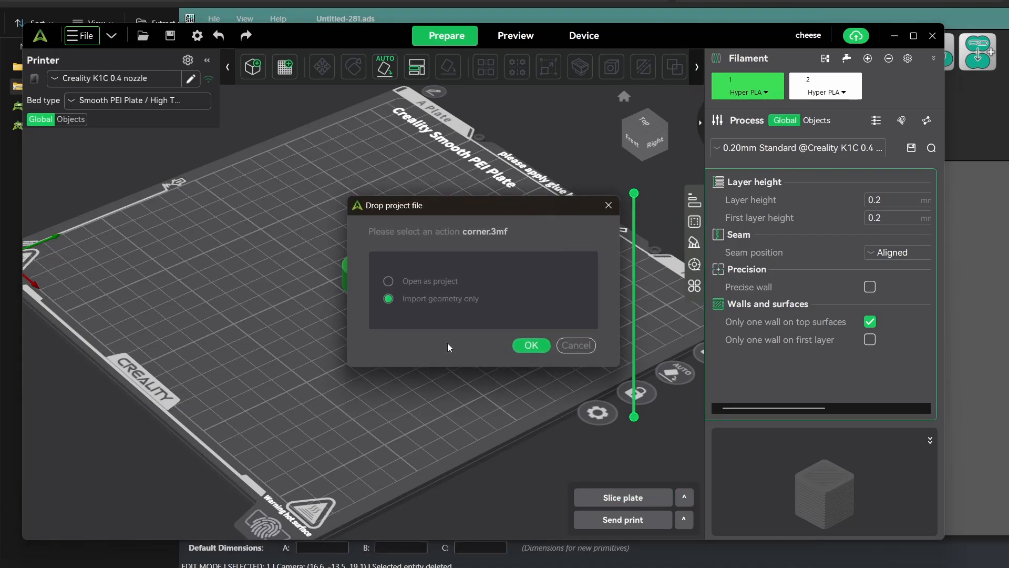
{"action": "left_click", "coordinate": [539, 347]}
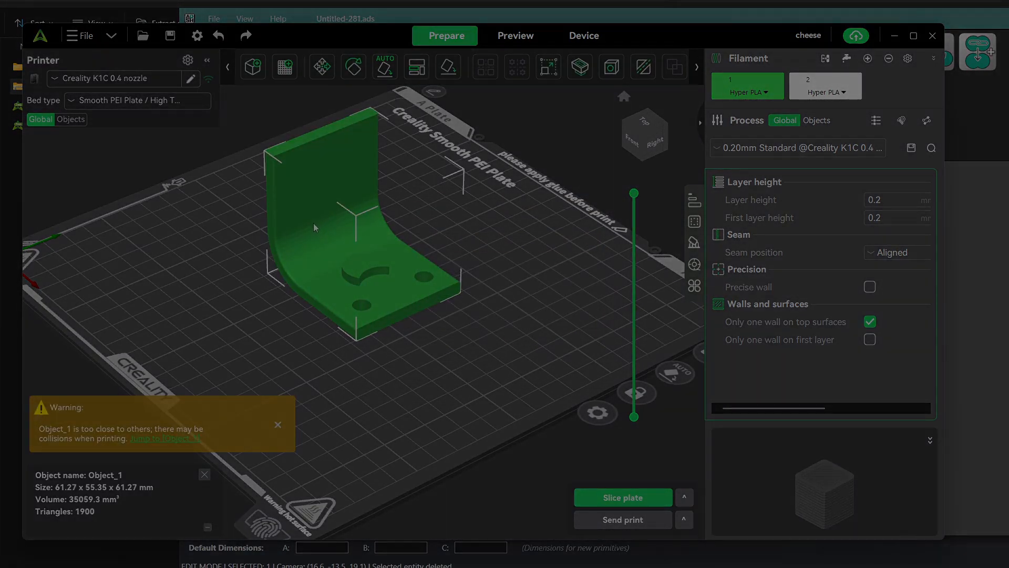